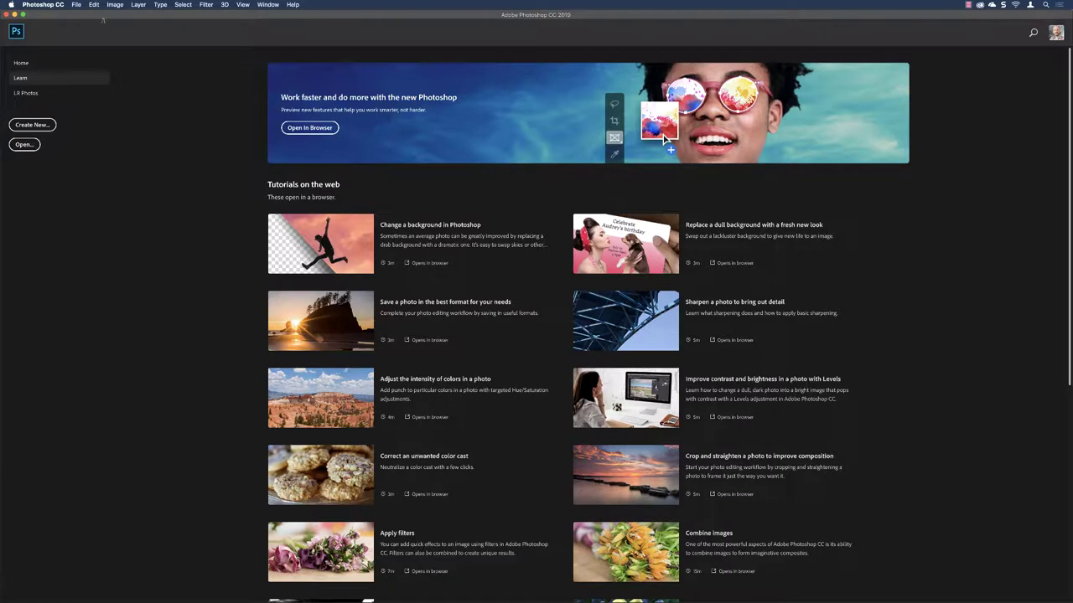
Step: Create a new document named Starry from the Web Large 1920 × 1080 px preset, with artboards off and a black background
left_click(75, 5)
left_click(85, 14)
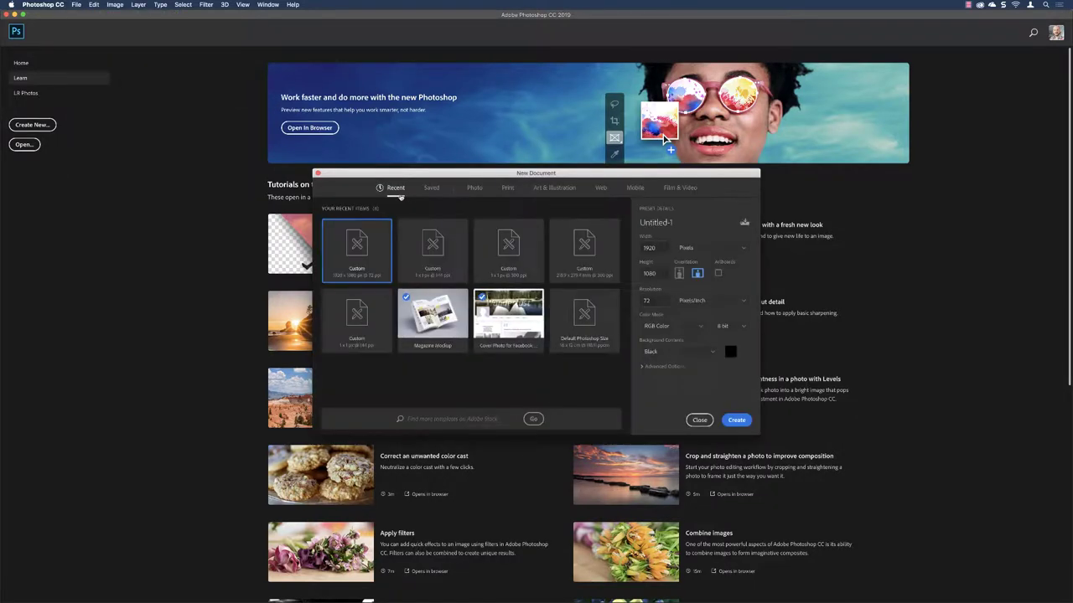
left_click(601, 189)
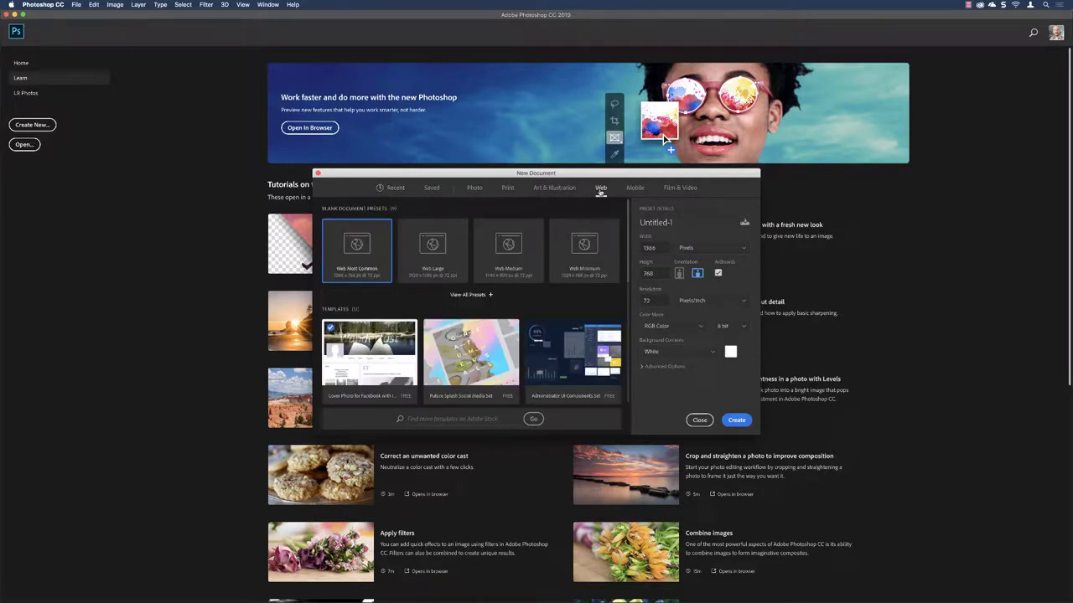
left_click(436, 252)
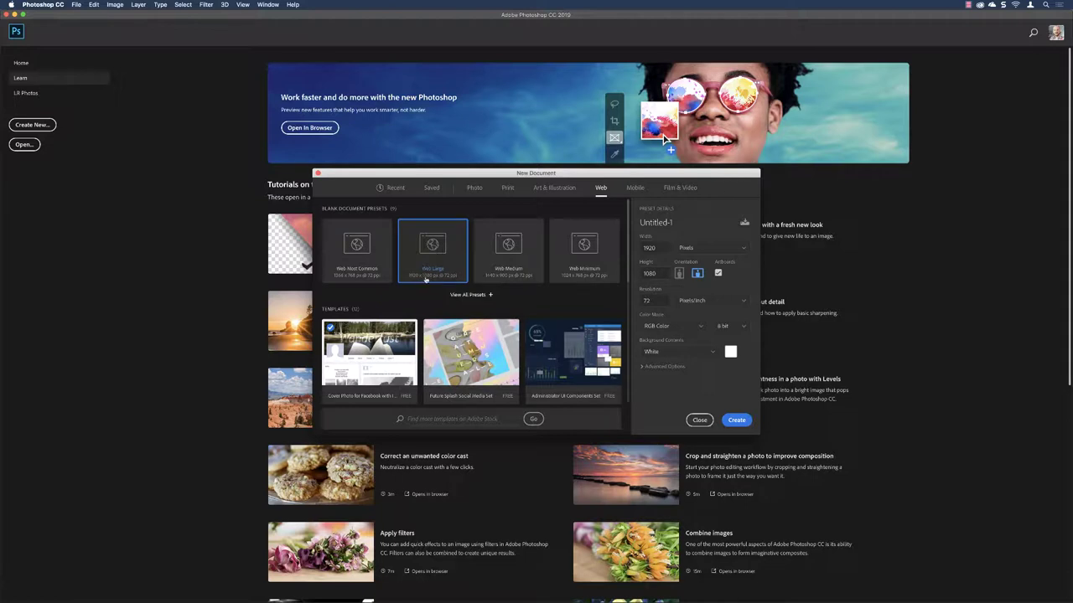
left_click(652, 222)
type("Starry")
left_click(717, 273)
left_click(703, 354)
left_click(652, 380)
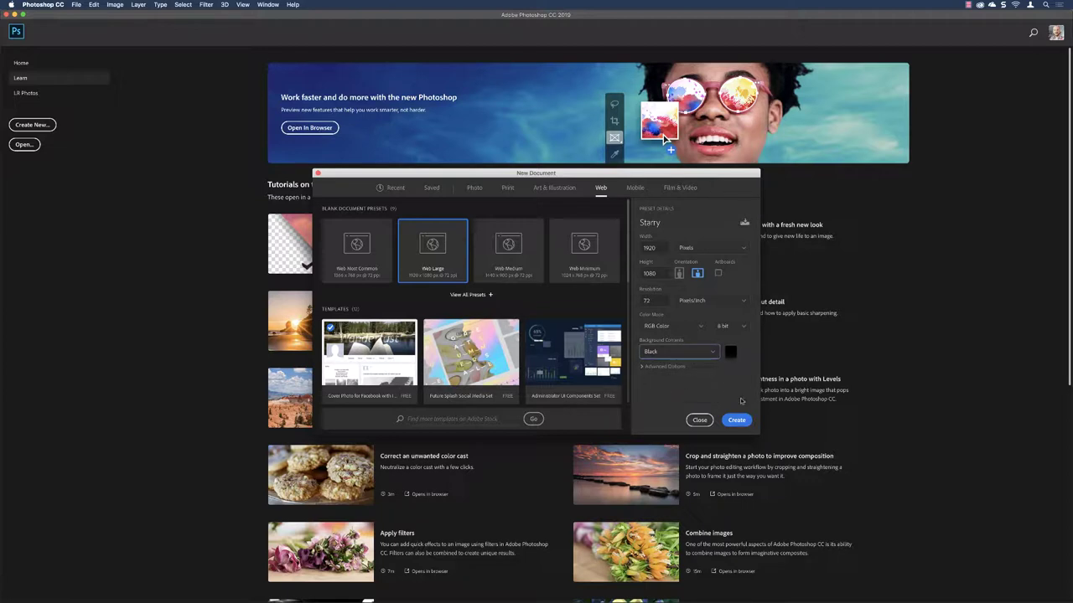
left_click(735, 421)
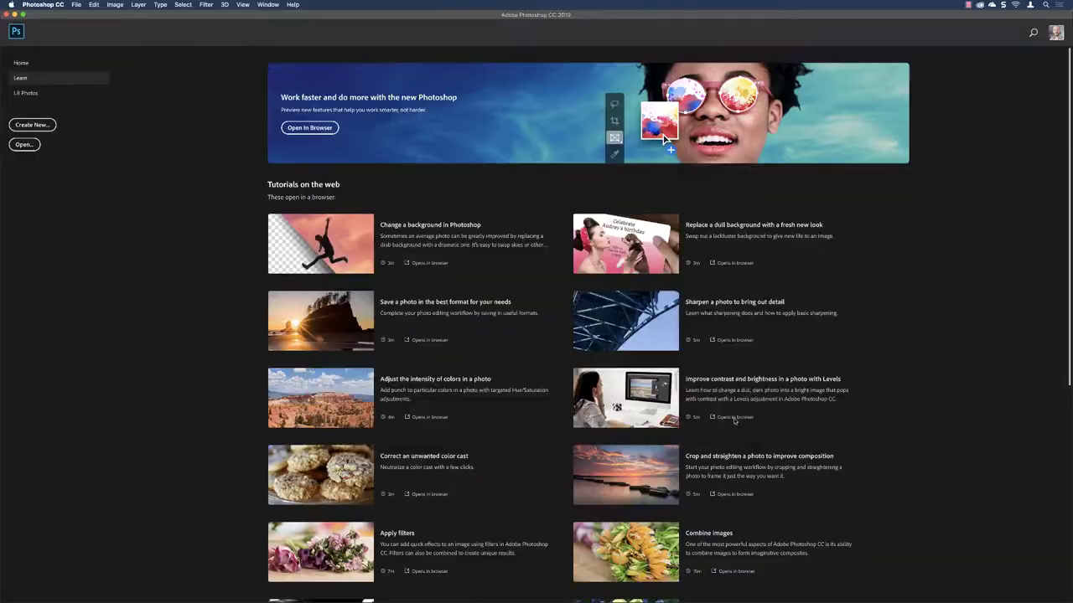
Step: Add monochromatic noise with Gaussian distribution at about 25% to the black Background layer
key("super+plus")
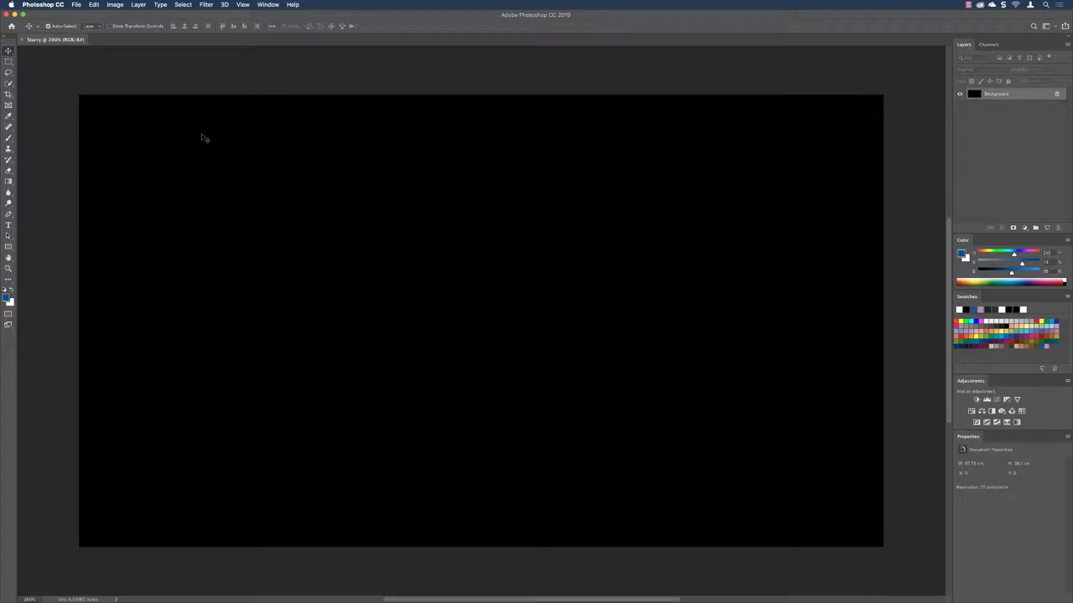
left_click(206, 5)
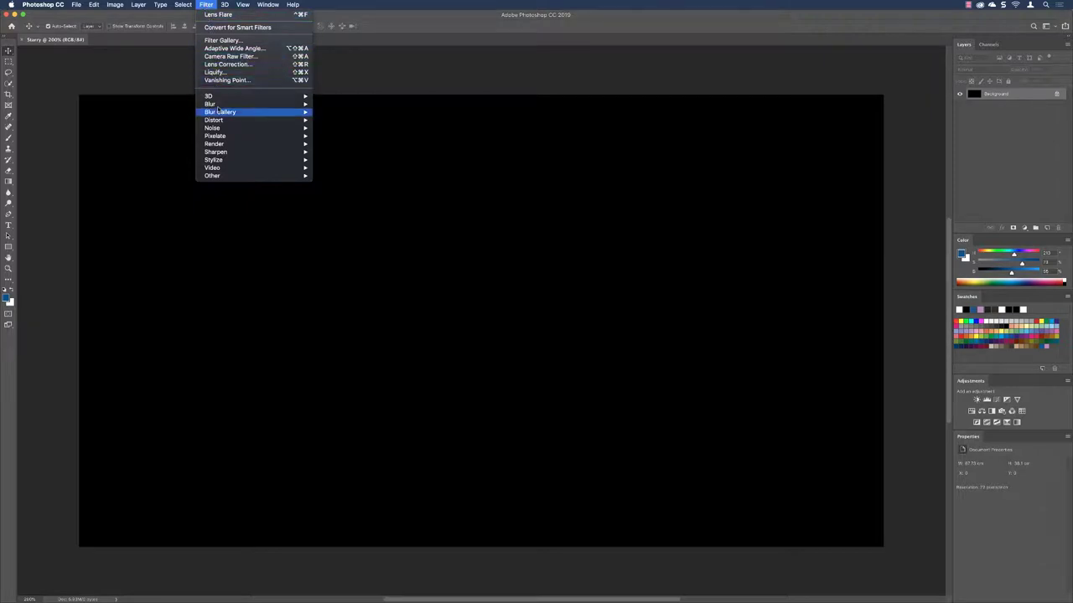
mouse_move(217, 128)
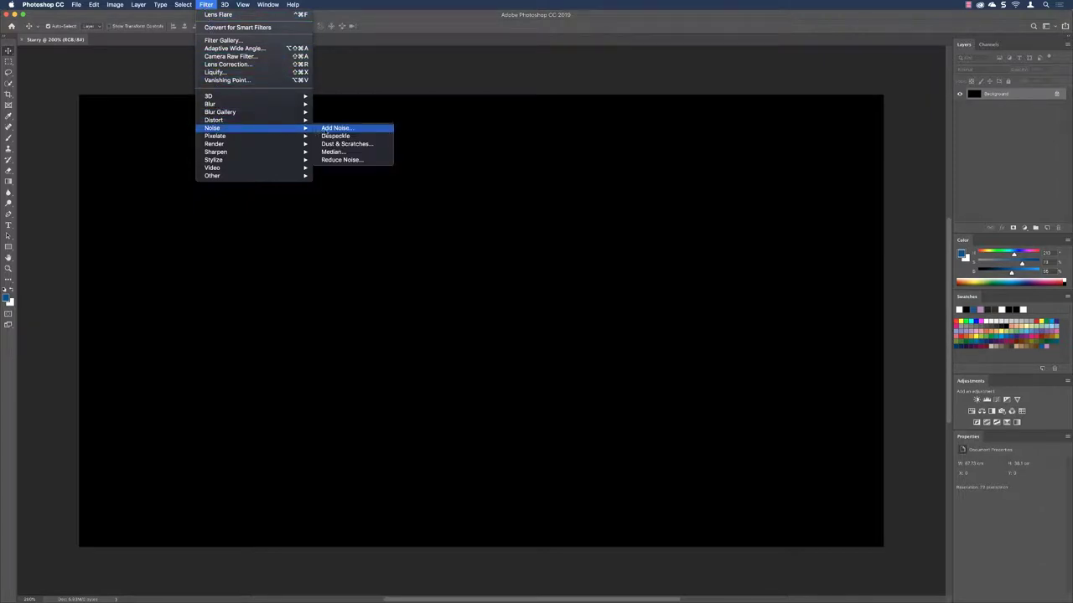
left_click(323, 130)
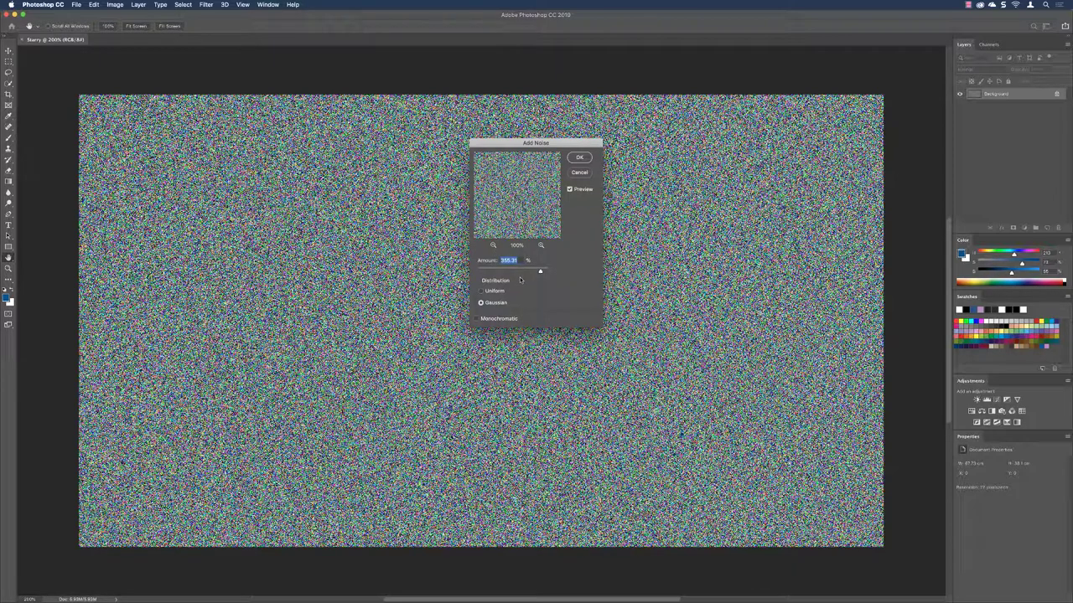
left_click(482, 319)
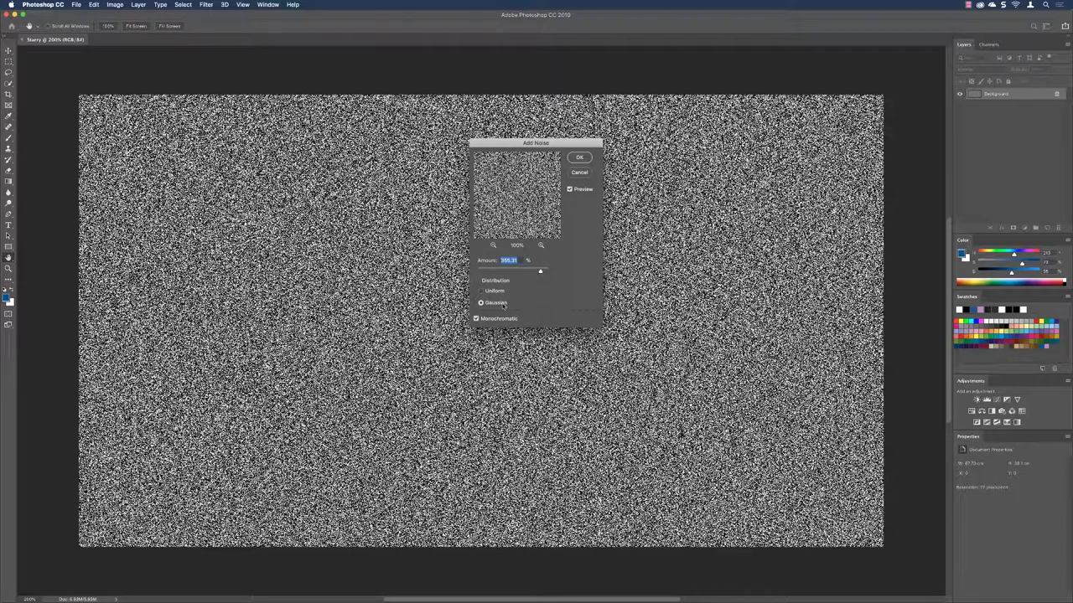
left_click(493, 291)
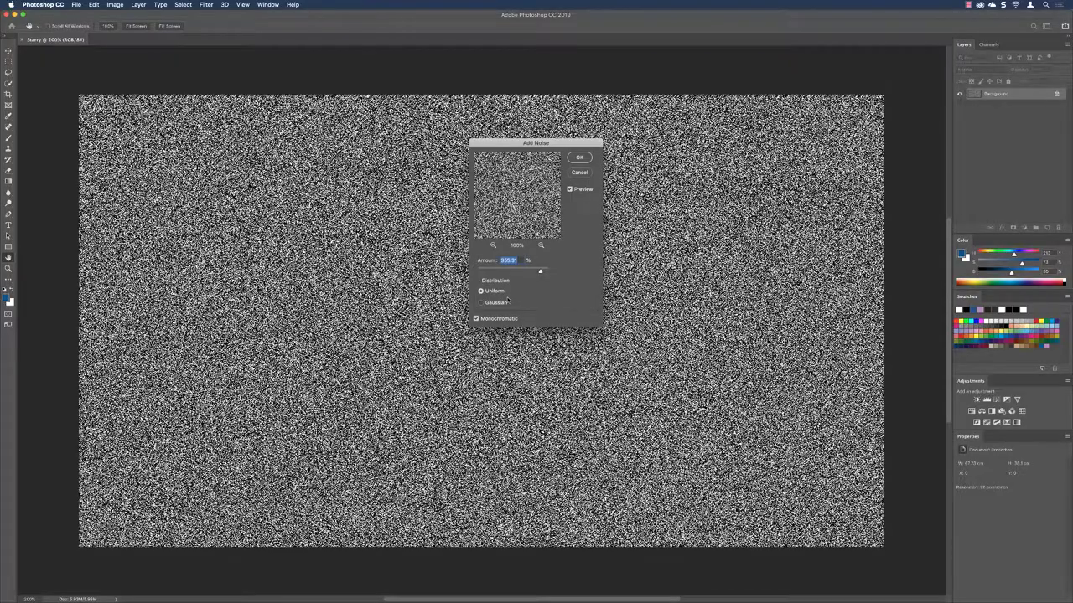
left_click(489, 304)
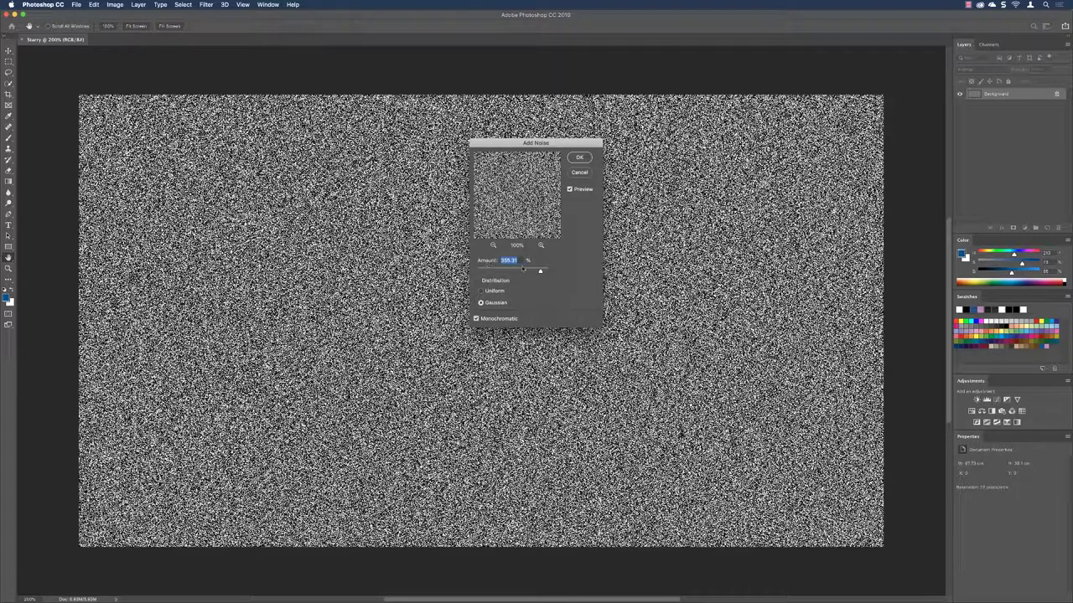
left_click_drag(538, 272, 481, 272)
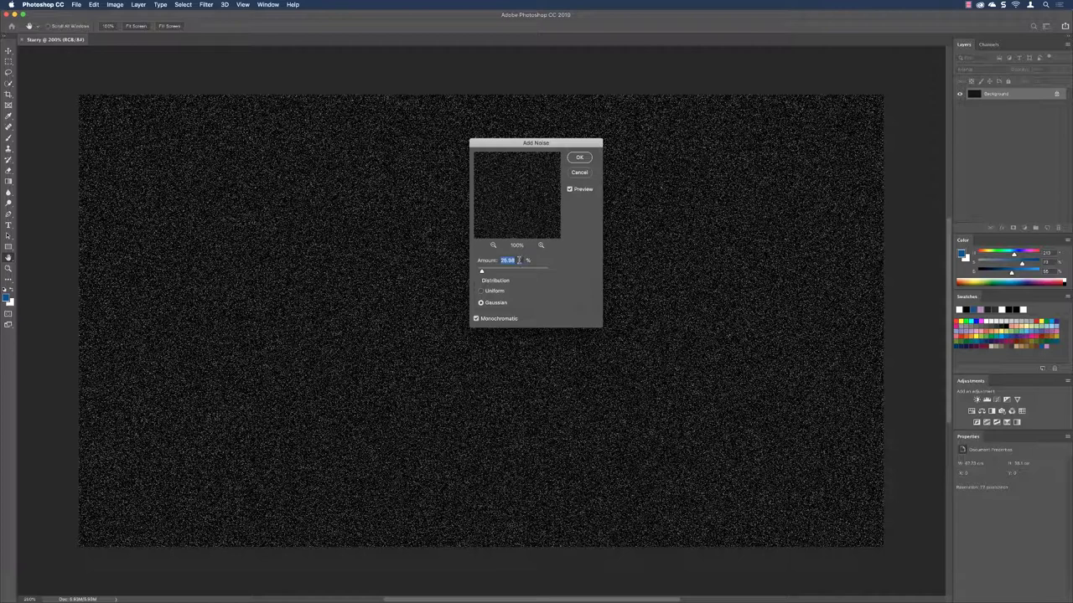
left_click(579, 158)
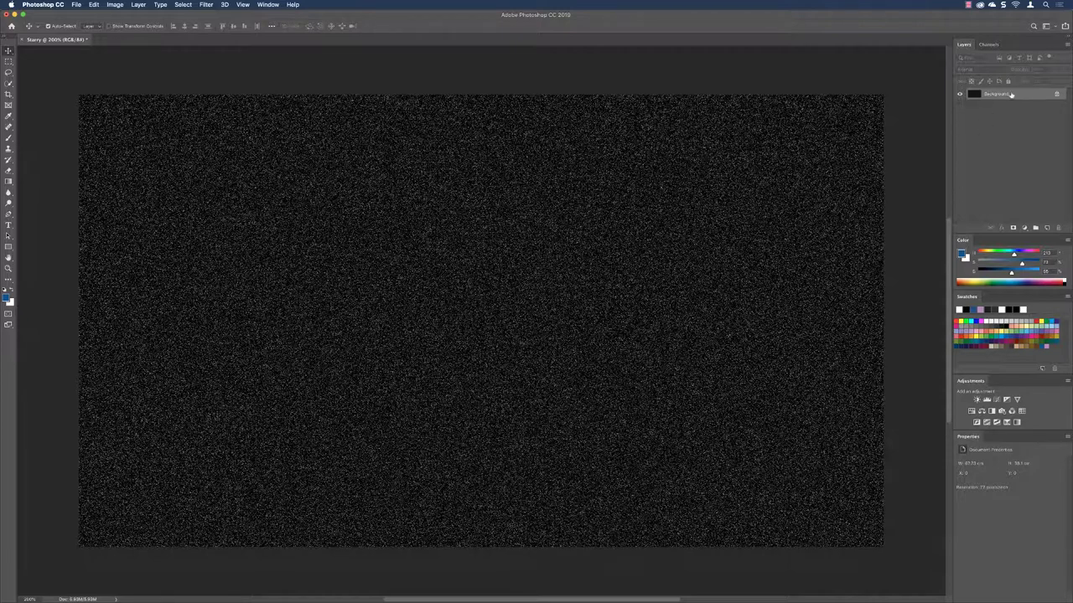
Step: Unlock the Background layer and rename it Small stars
left_click(1057, 95)
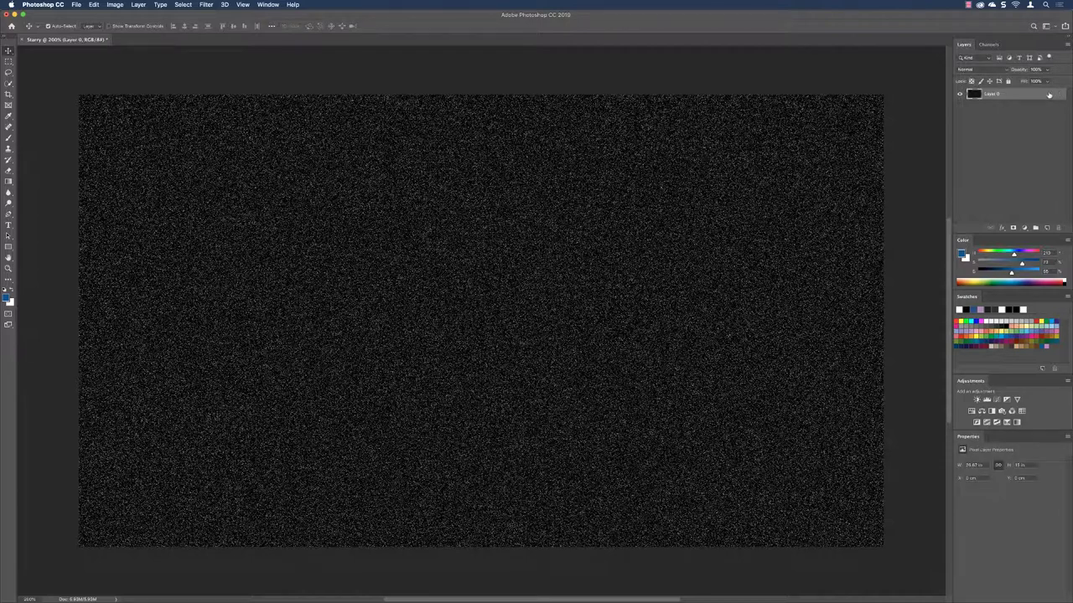
double_click(991, 98)
type("Small stars")
key("Return")
Step: Duplicate the Small stars layer and name the copy Big stars temp
key("super+j")
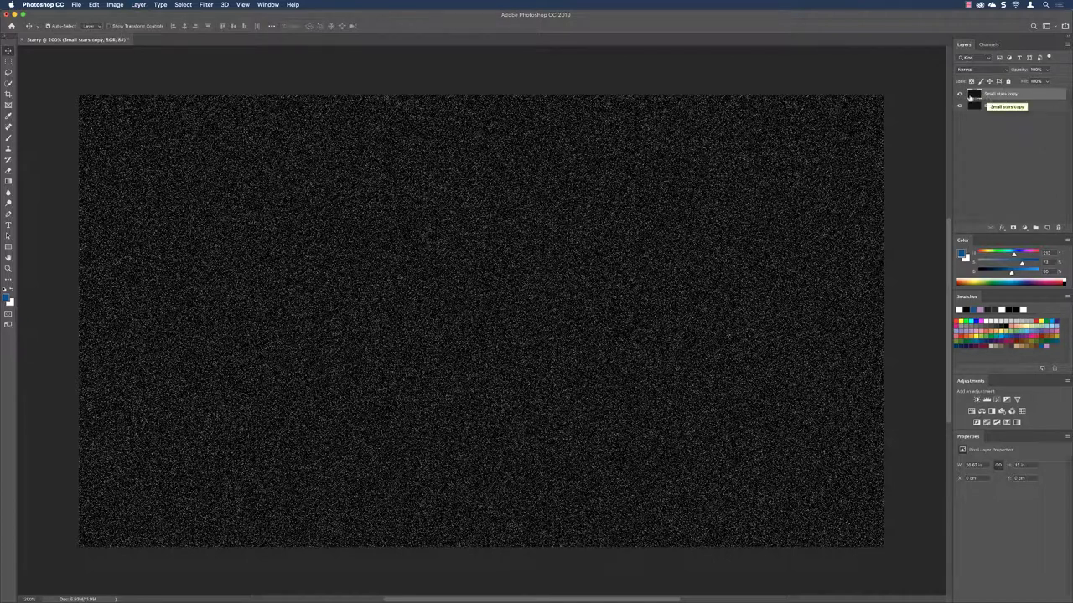
double_click(1001, 93)
type("Big stars")
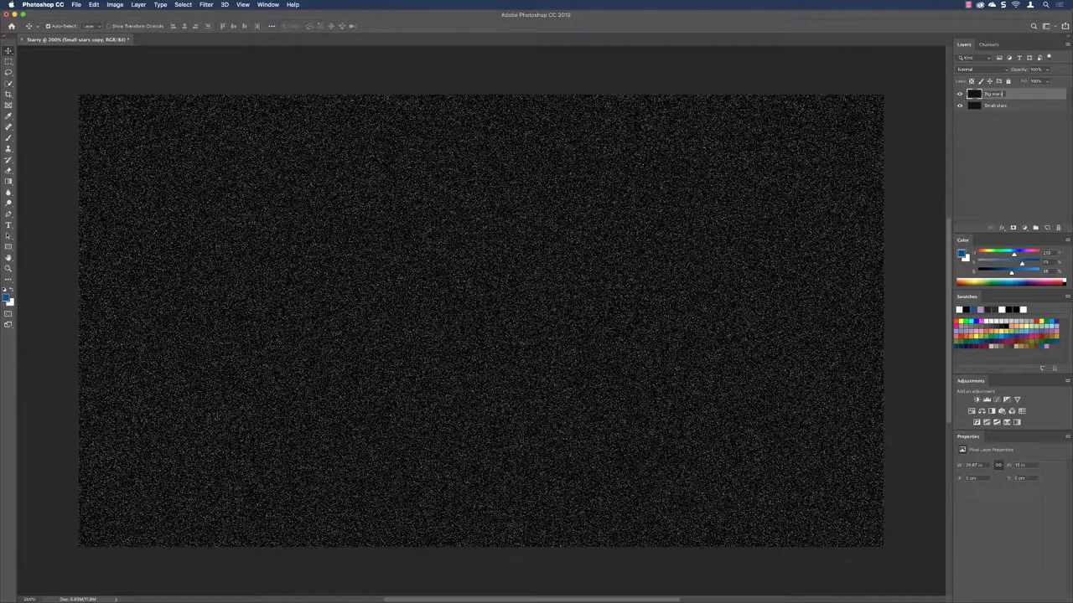
type(" temp")
key("Return")
Step: Hide the Big stars temp layer and apply a Gaussian Blur with a 0.5 pixel radius to the Small stars layer
left_click(959, 94)
left_click(998, 107)
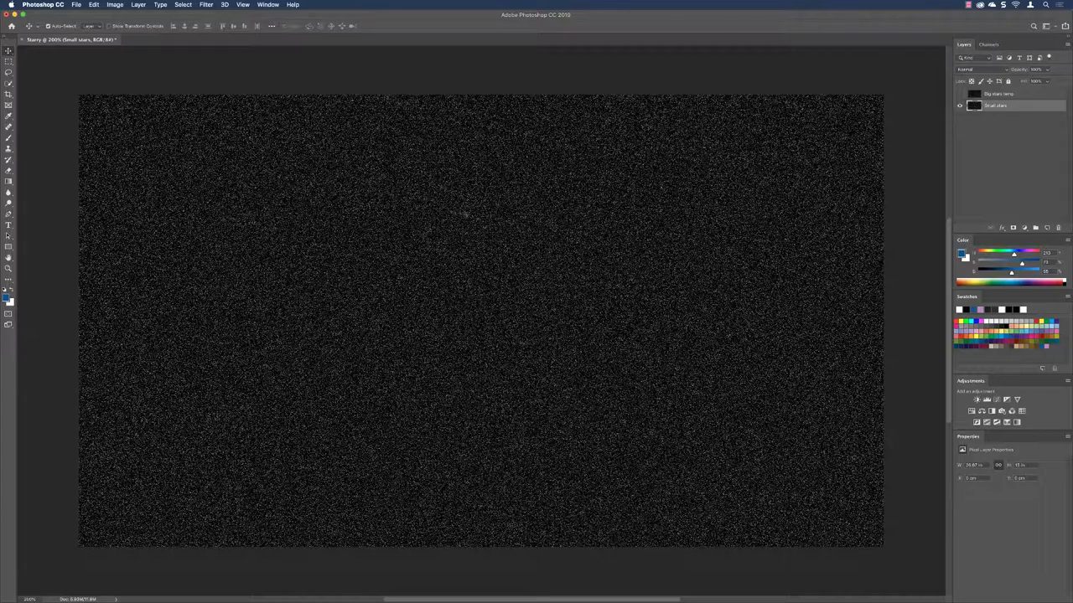
left_click(206, 5)
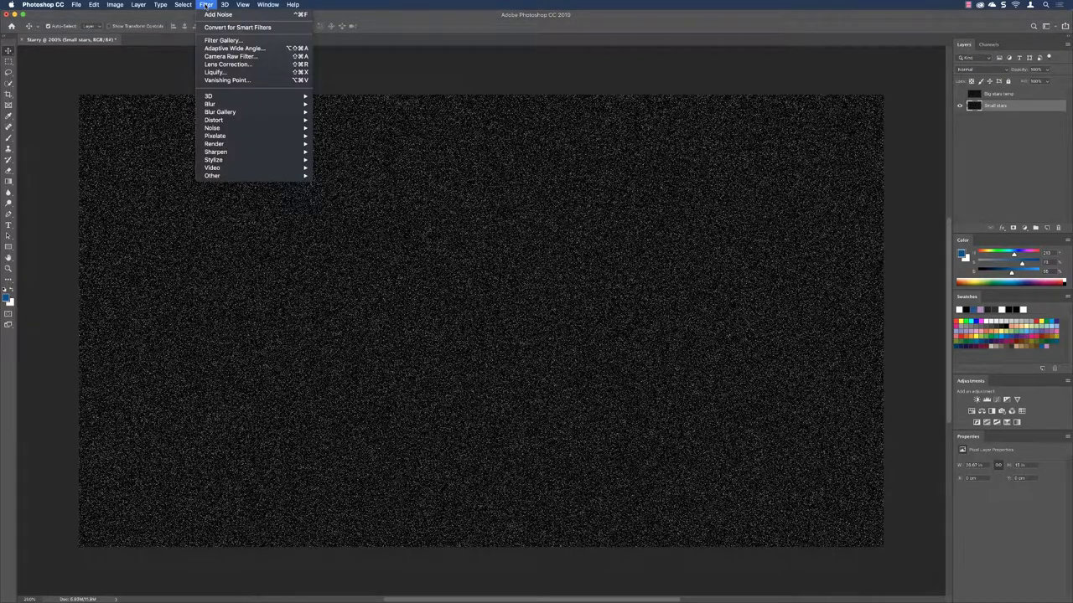
mouse_move(225, 104)
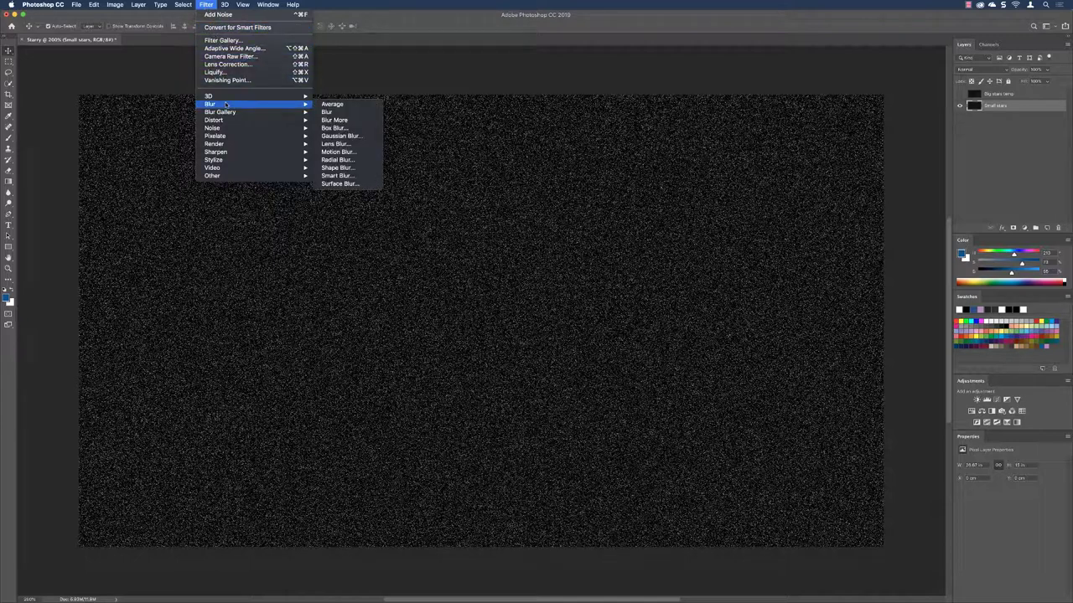
left_click(343, 139)
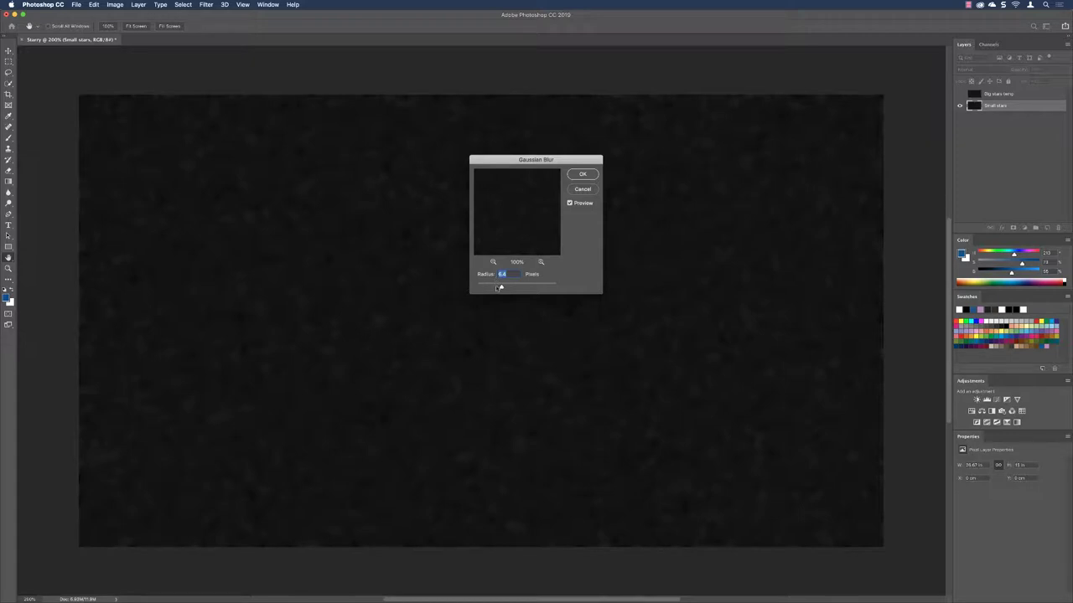
left_click_drag(500, 287, 480, 287)
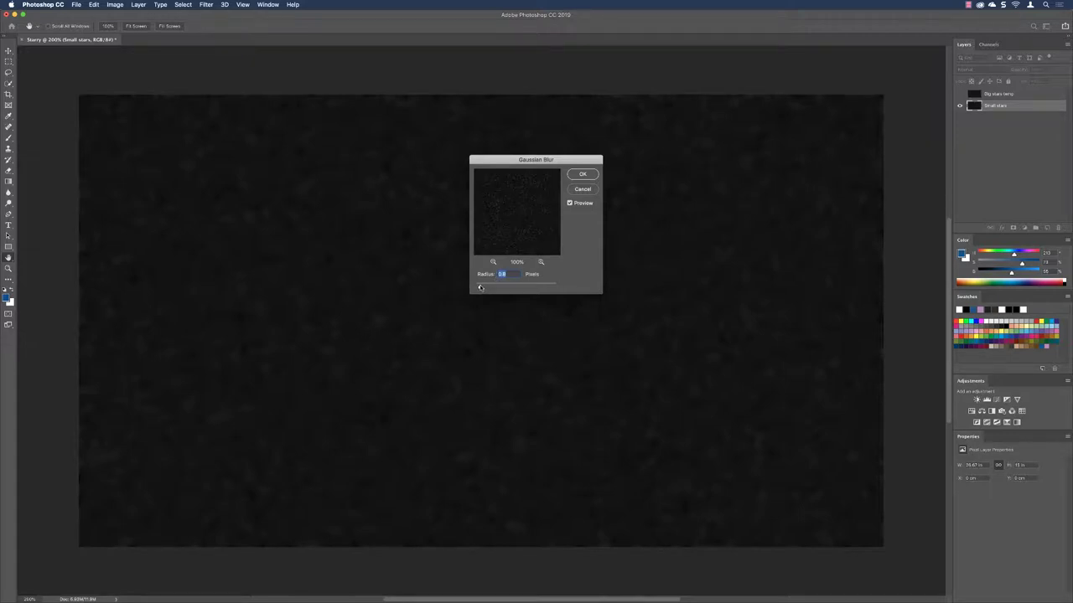
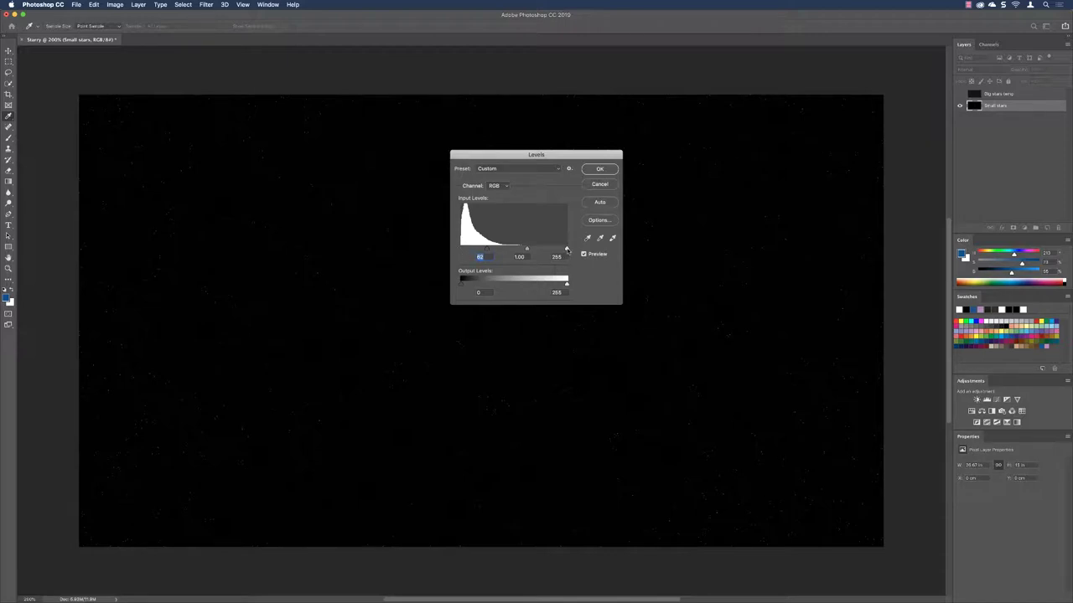
Step: Adjust the Small stars layer's Levels, lowering the highlight input and raising the shadow input to leave scattered bright stars on black
left_click_drag(566, 250, 513, 248)
left_click_drag(513, 249, 516, 249)
mouse_move(494, 250)
left_mouse_down()
mouse_move(517, 250)
mouse_move(498, 251)
left_mouse_up()
left_click(497, 251)
left_click(598, 170)
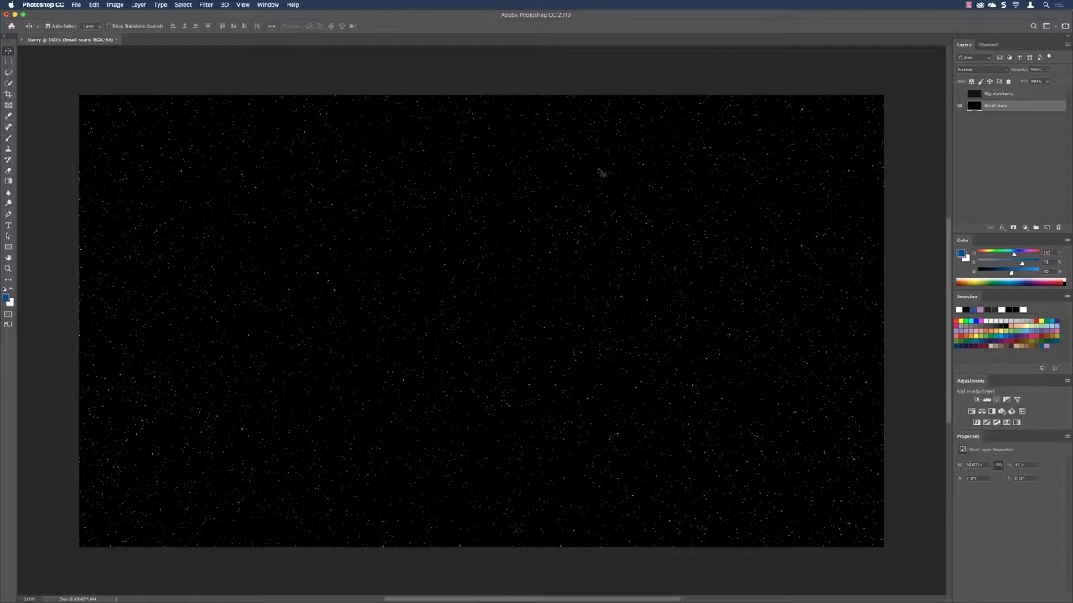
Step: Show the Big stars temp layer and apply a Gaussian Blur slightly stronger than 0.5 pixels to it
left_click(960, 95)
left_click(991, 94)
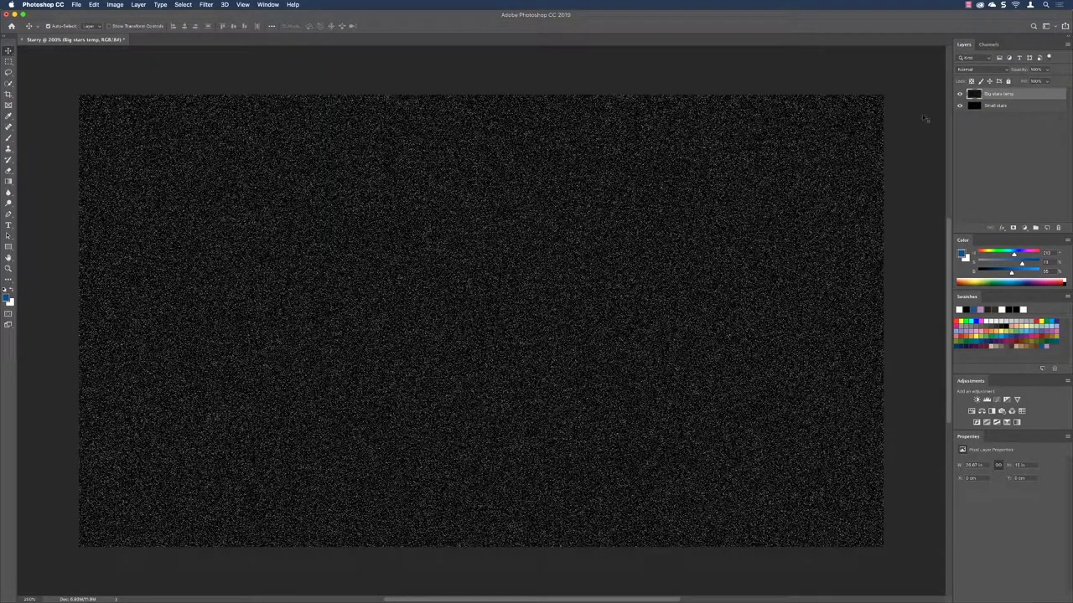
left_click(206, 5)
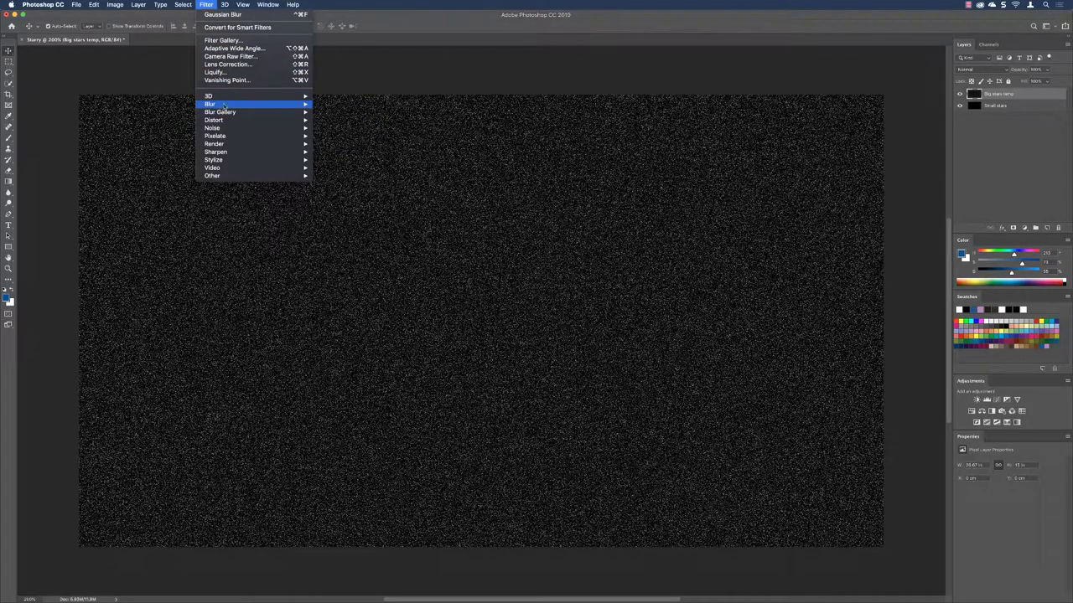
mouse_move(276, 103)
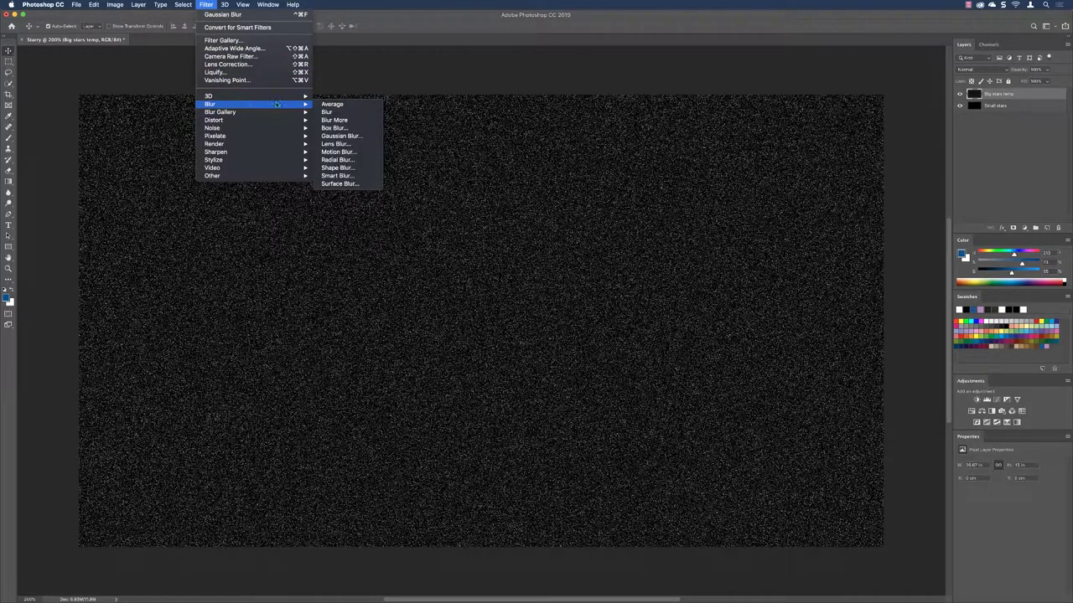
left_click(342, 136)
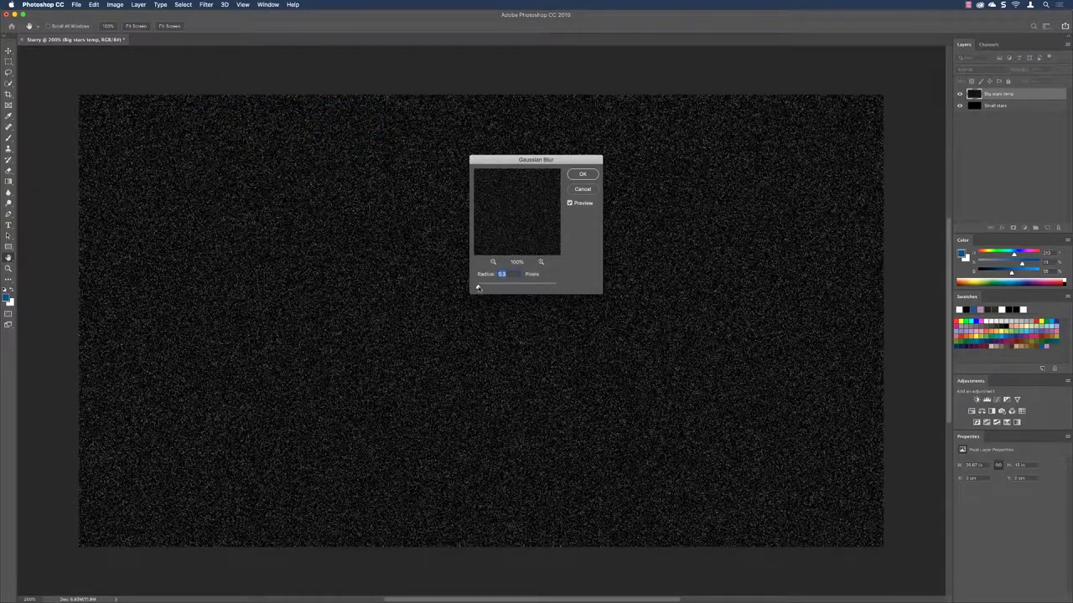
left_click_drag(477, 288, 482, 288)
left_click(582, 174)
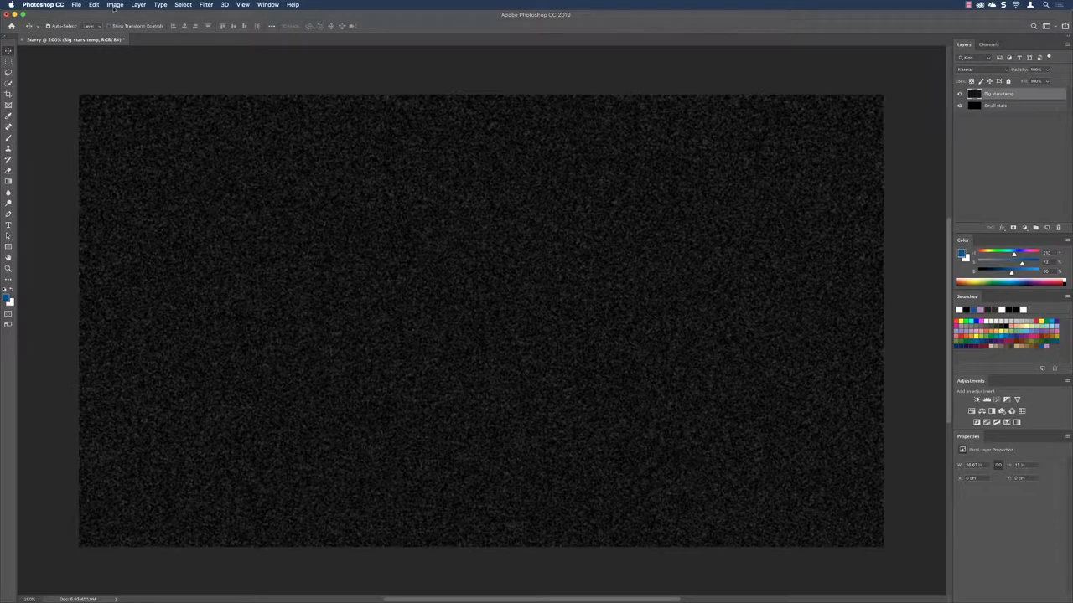
Step: Start a Levels adjustment on the Big stars temp layer, bringing the shadow input to about 42 and the highlight input to about 61
left_click(114, 5)
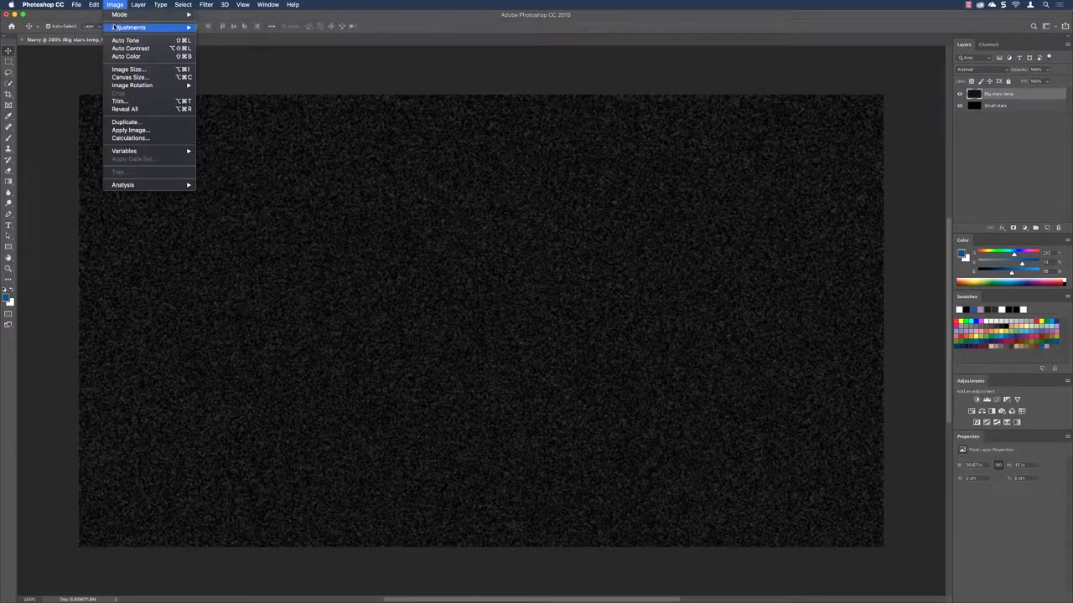
mouse_move(126, 27)
left_click(238, 35)
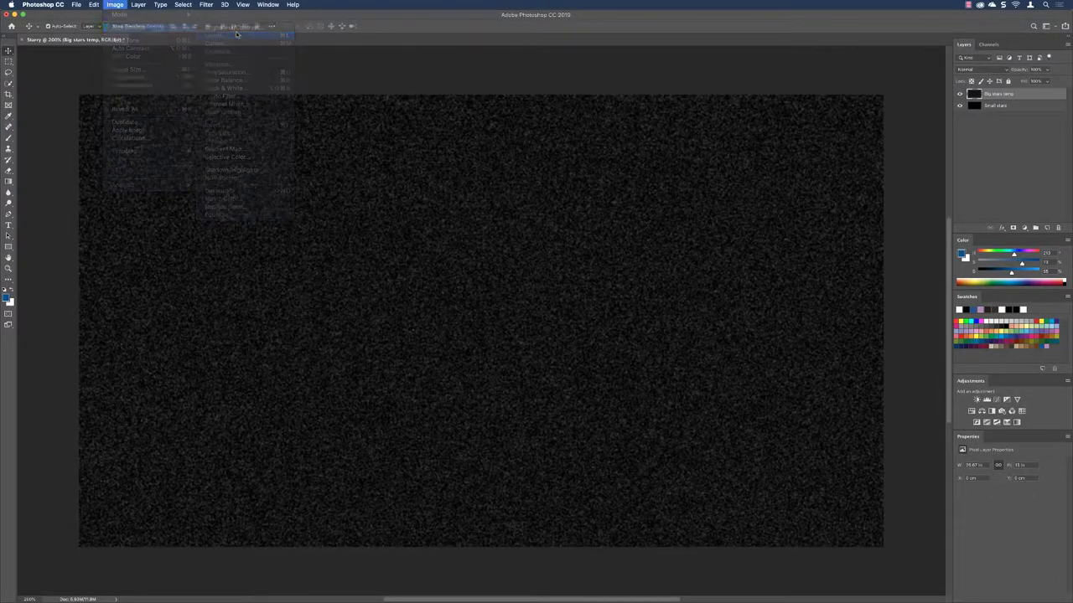
left_click_drag(461, 251, 474, 250)
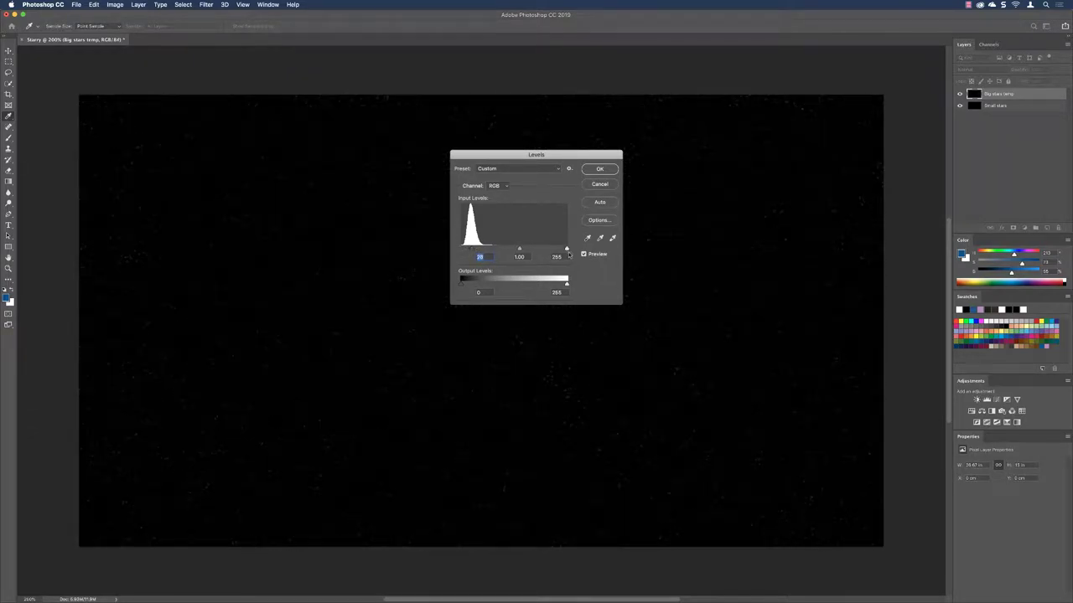
left_click_drag(566, 249, 490, 250)
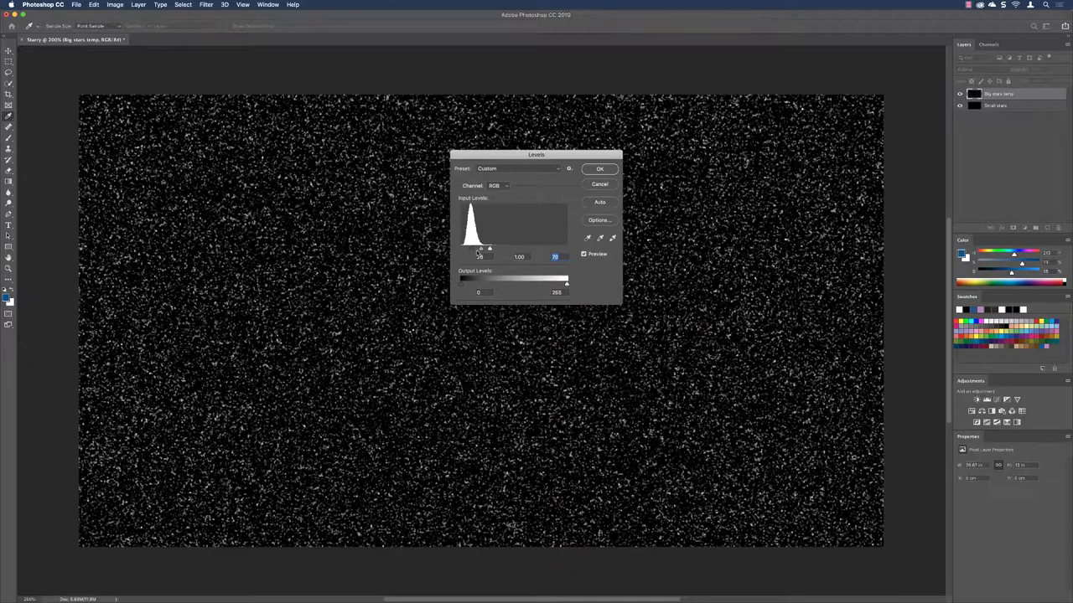
left_click_drag(474, 251, 490, 251)
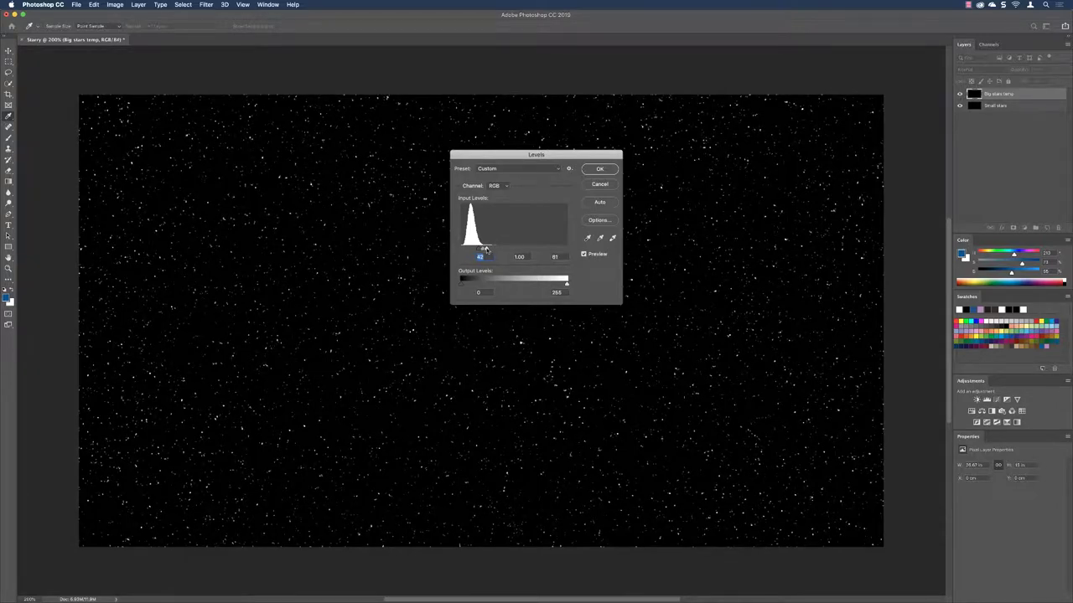
Step: Refine the Big stars temp layer's Levels to a shadow input of 51 and a highlight input of about 57, leaving fewer stars
left_click_drag(486, 251, 486, 257)
key("Tab")
key("Tab")
left_click(485, 250)
key("Tab")
key("Tab")
left_click_drag(481, 251, 480, 250)
left_click(482, 250)
key("Tab")
key("Tab")
key("Up")
left_click_drag(480, 250, 485, 251)
left_click(483, 250)
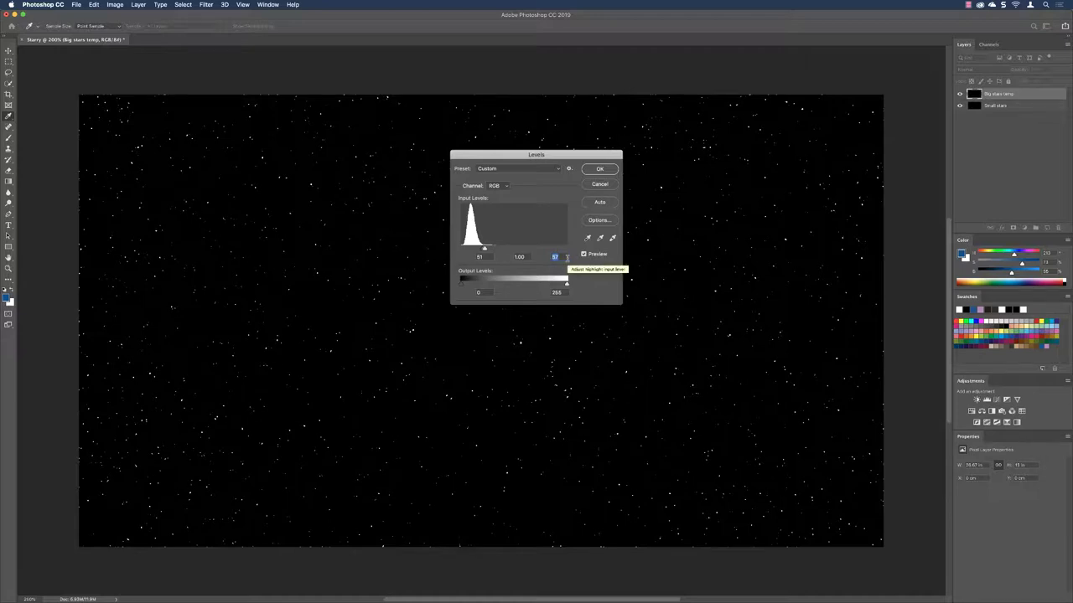
left_click(599, 170)
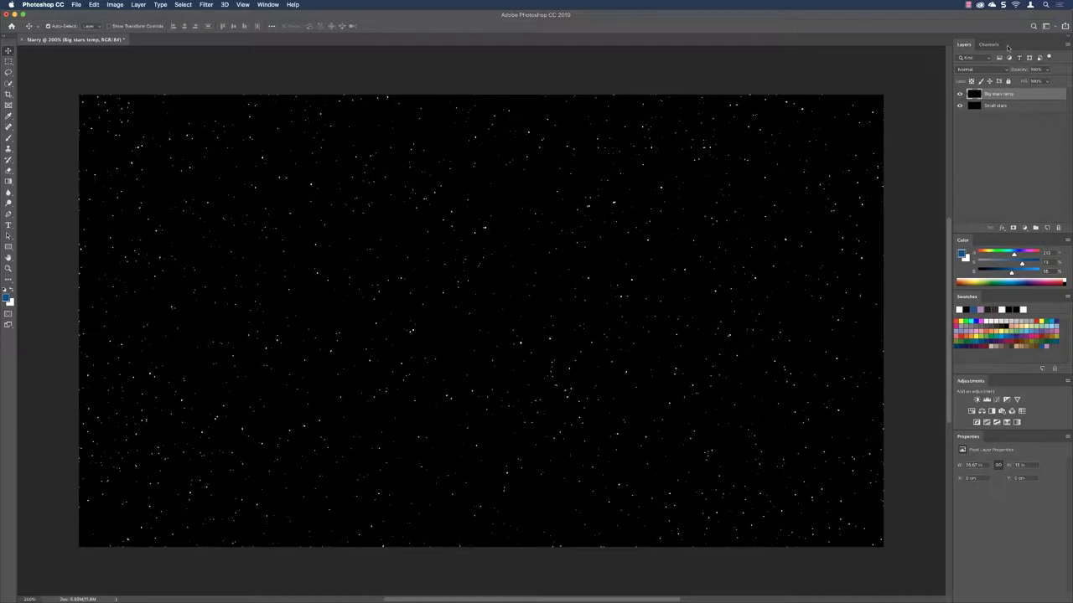
Step: Load the RGB channel as a selection of the bright stars and delete the Big stars temp layer
left_click(988, 44)
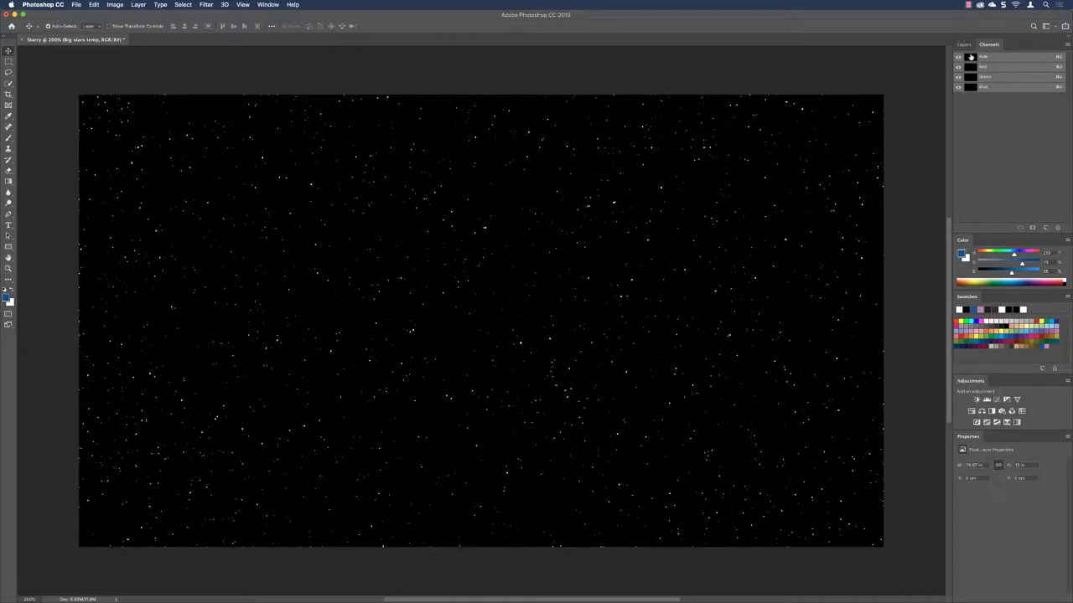
left_click(1019, 228)
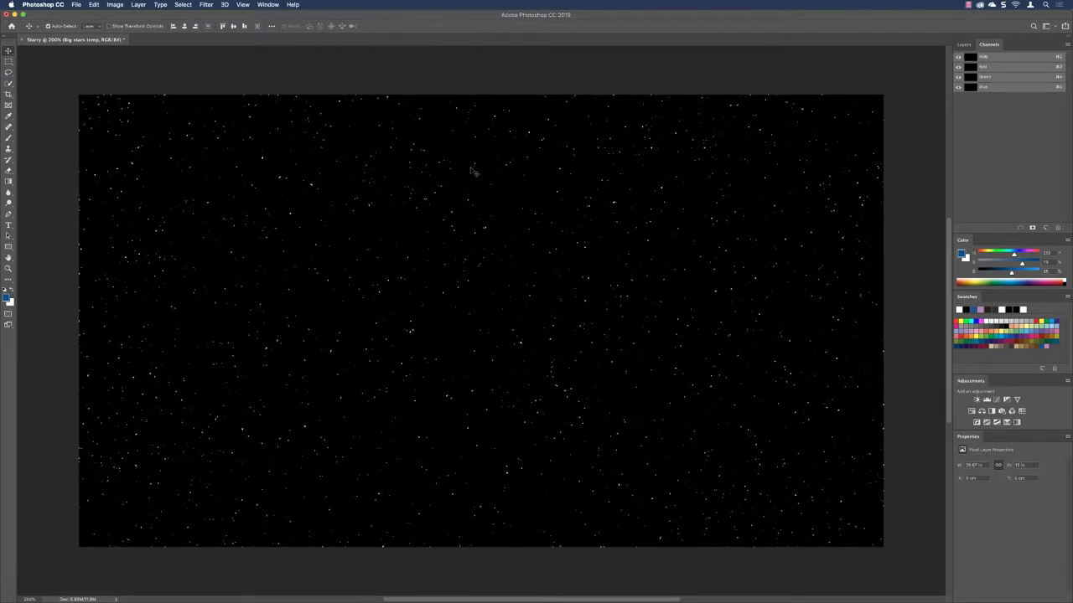
left_click(963, 45)
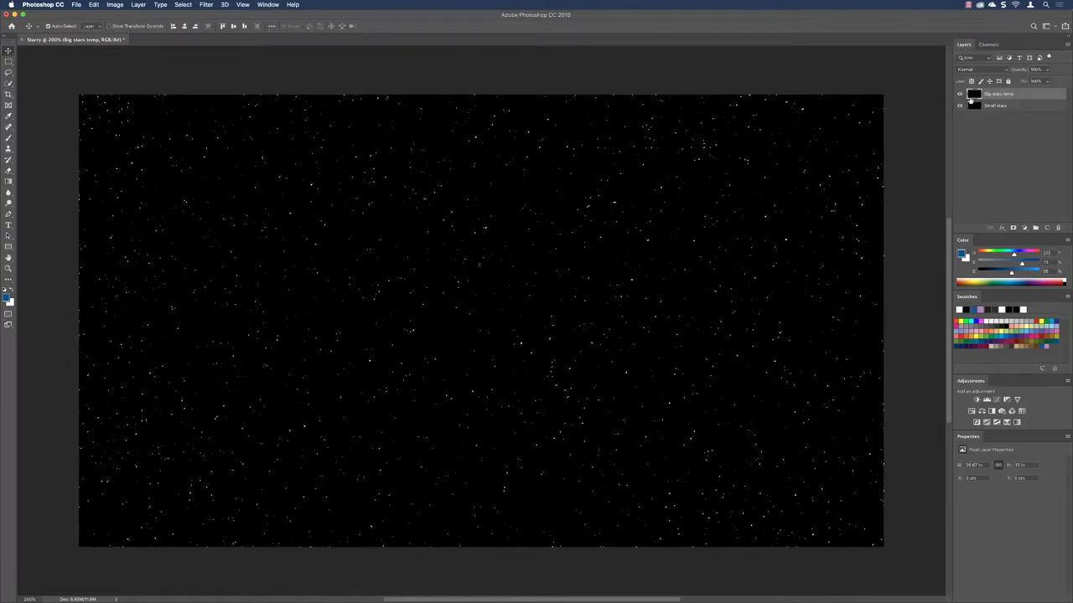
left_click_drag(974, 94, 1057, 226)
Step: Add a white Solid Color fill layer masked by the star selection and name it Big stars
left_click(1024, 228)
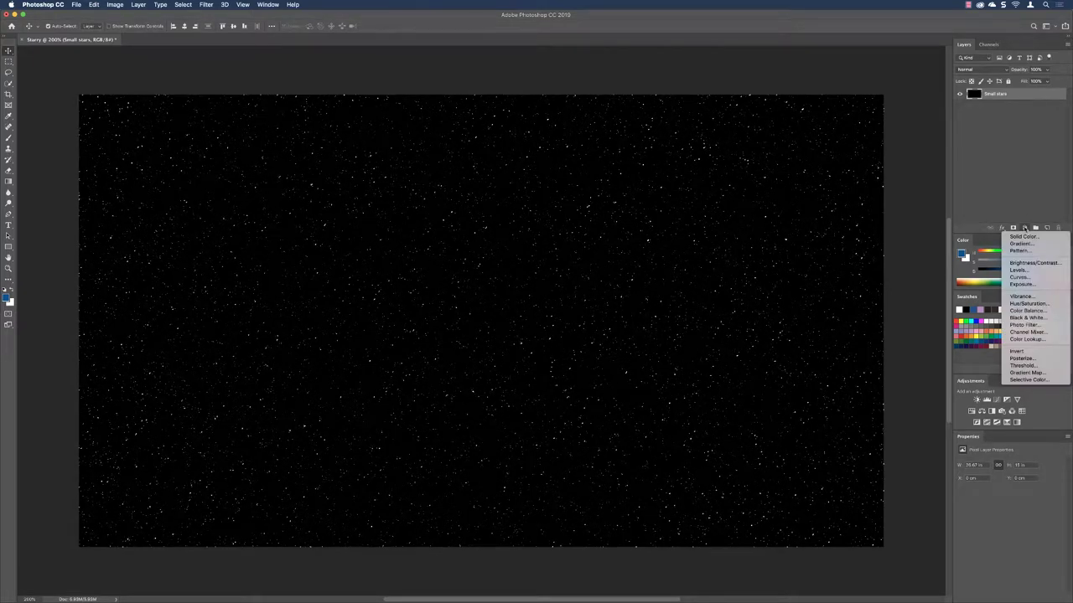
left_click(1023, 236)
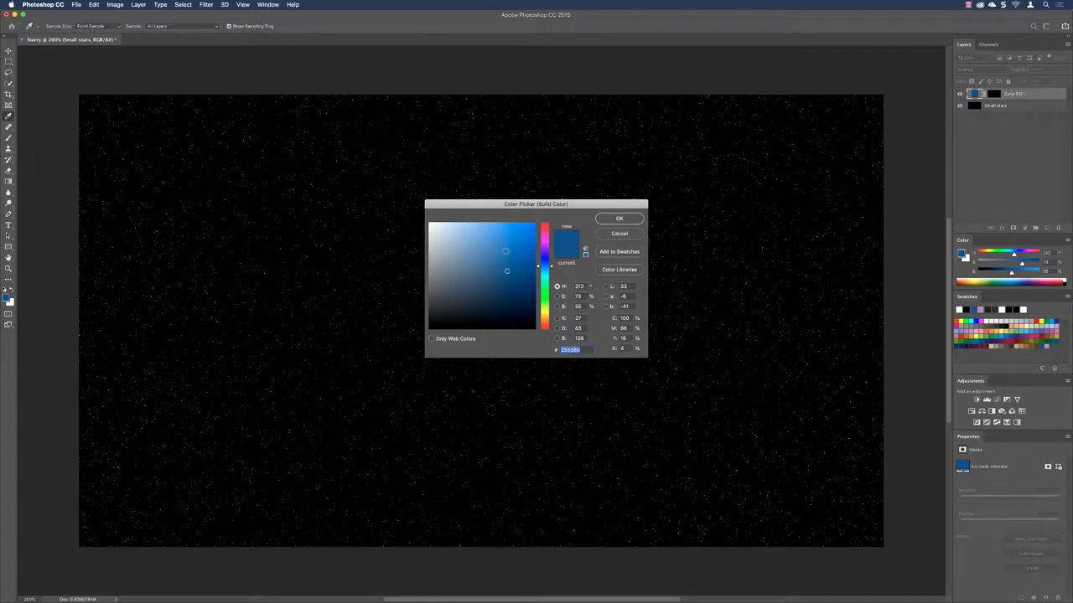
left_click(549, 223)
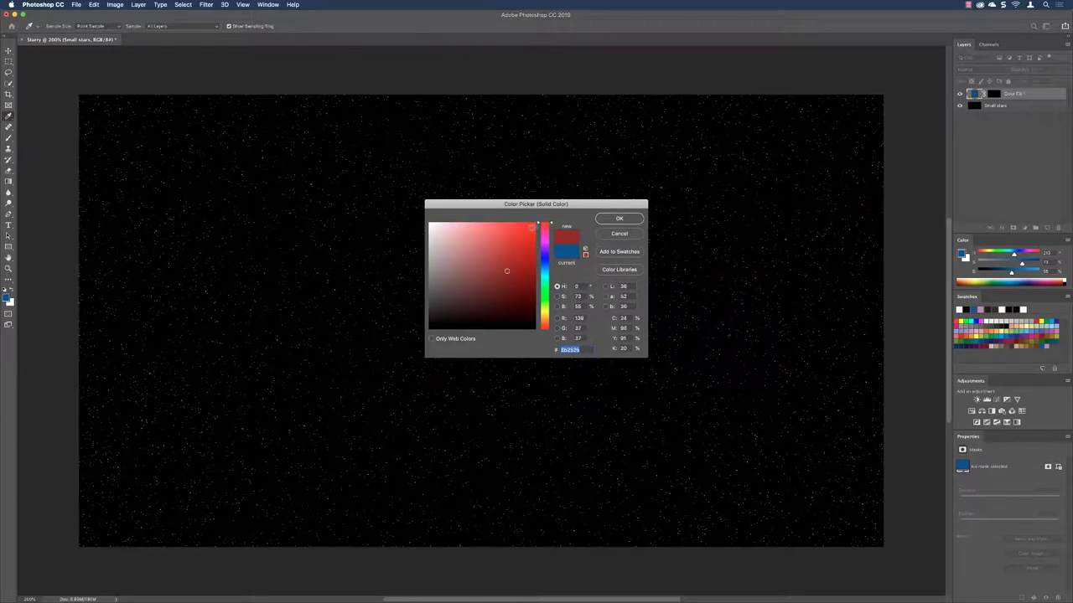
left_click(530, 227)
left_click_drag(457, 234, 430, 224)
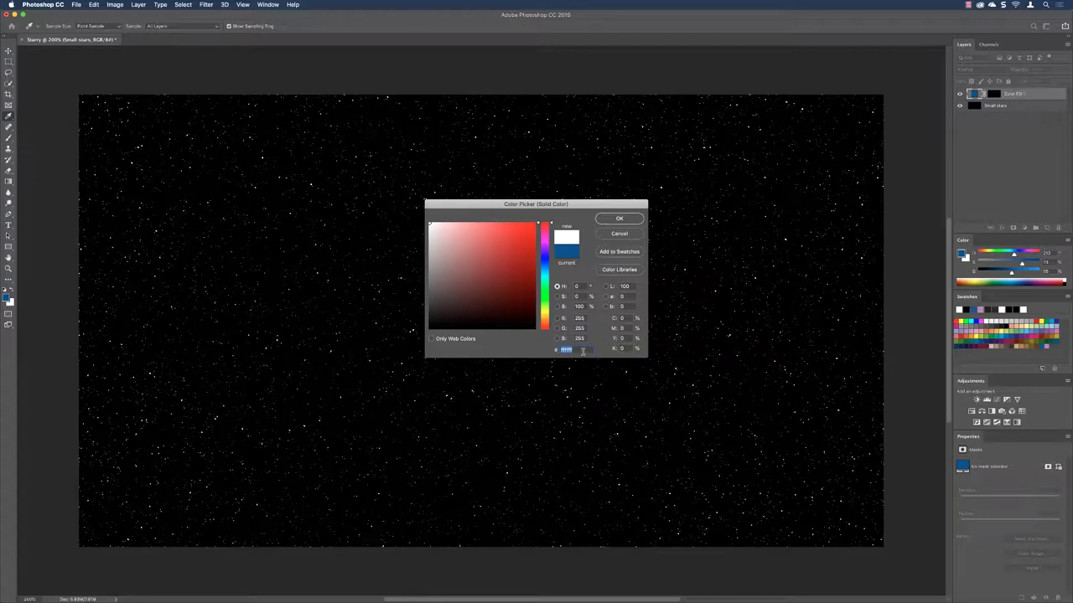
left_click(619, 218)
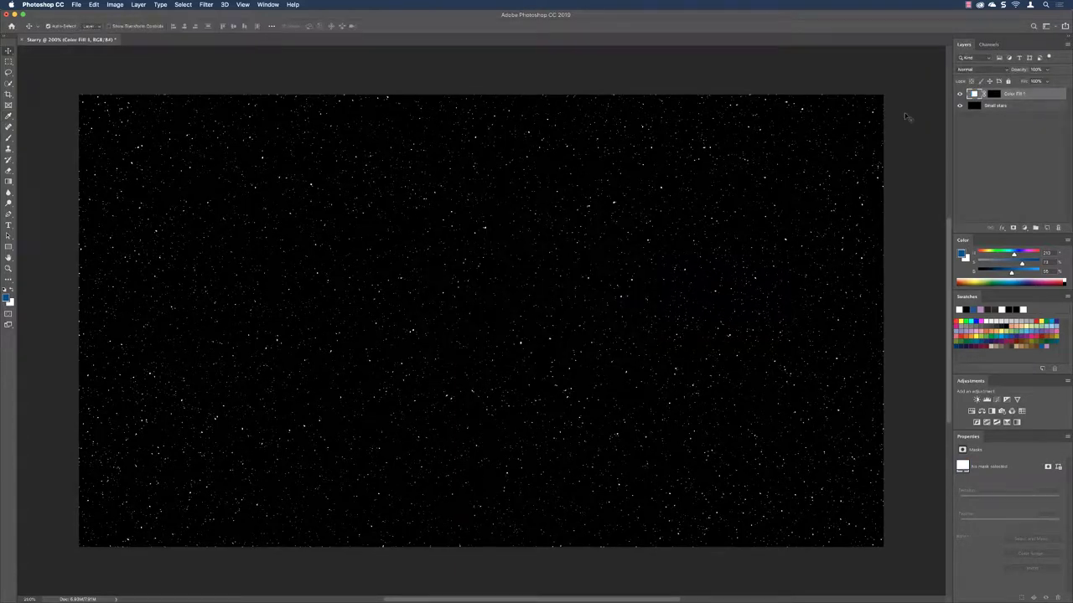
double_click(1016, 93)
key("BackSpace")
type("Big stars")
key("Return")
Step: Add an Outer Glow to the Big stars layer with Screen blending, 100% opacity and a white glow colour
left_click(1001, 227)
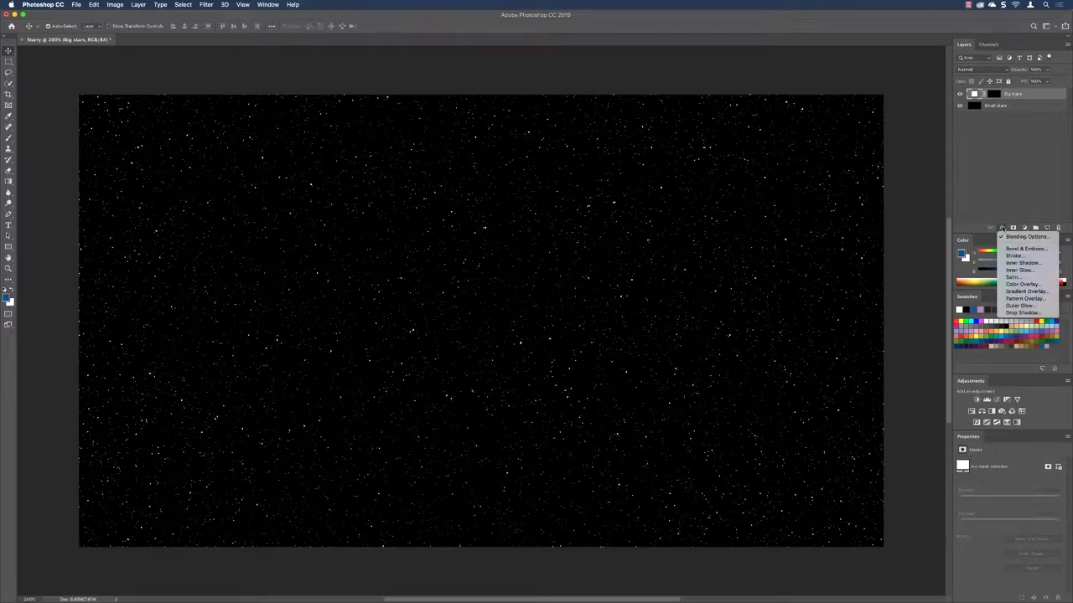
left_click(1013, 307)
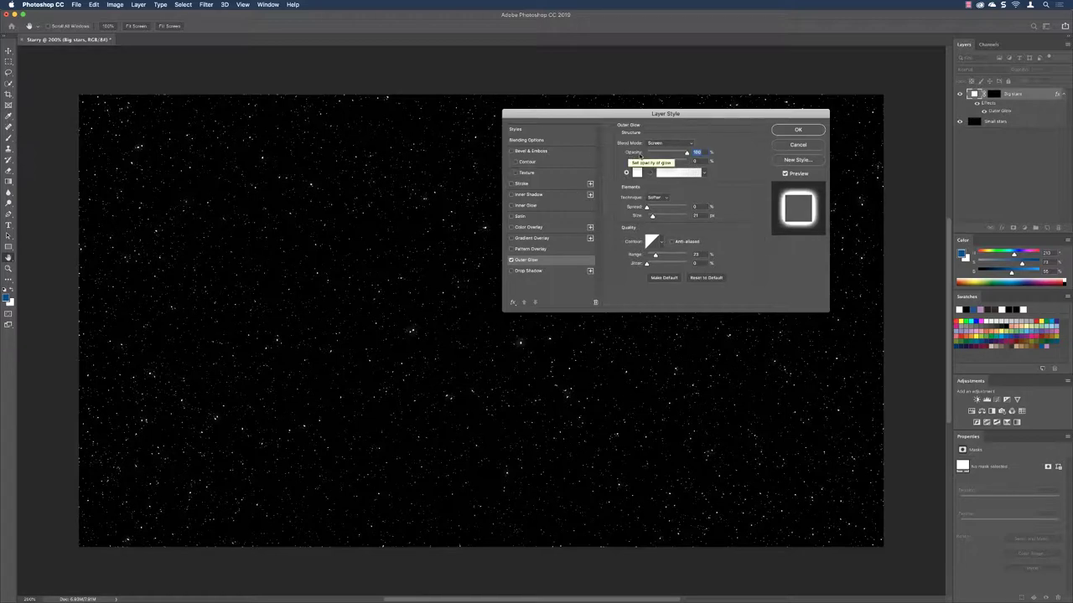
mouse_move(686, 153)
left_mouse_down()
mouse_move(675, 153)
mouse_move(688, 153)
left_mouse_up()
left_click(636, 172)
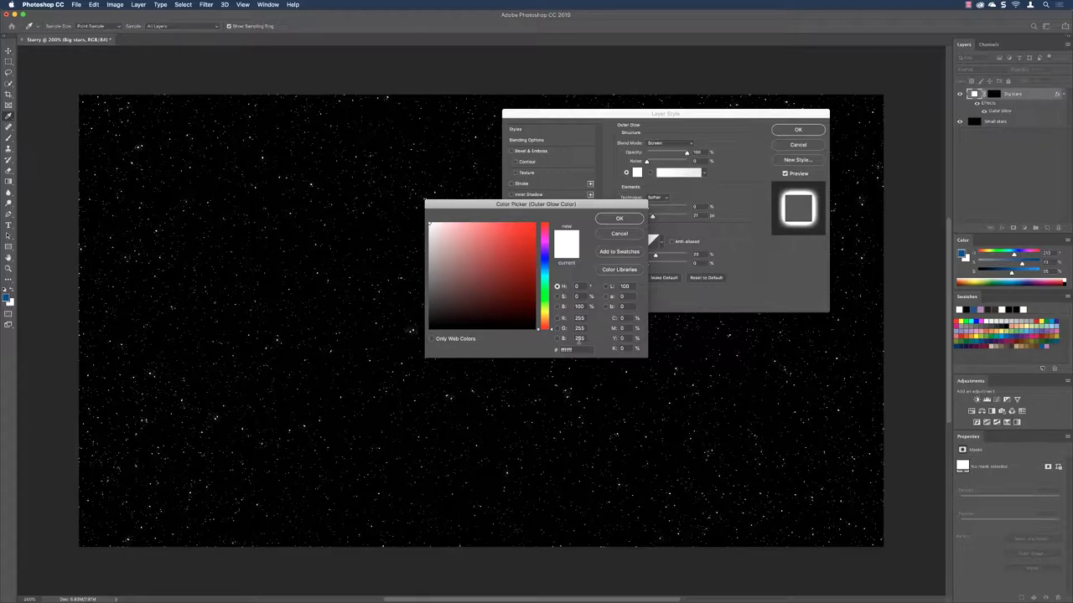
left_click(619, 218)
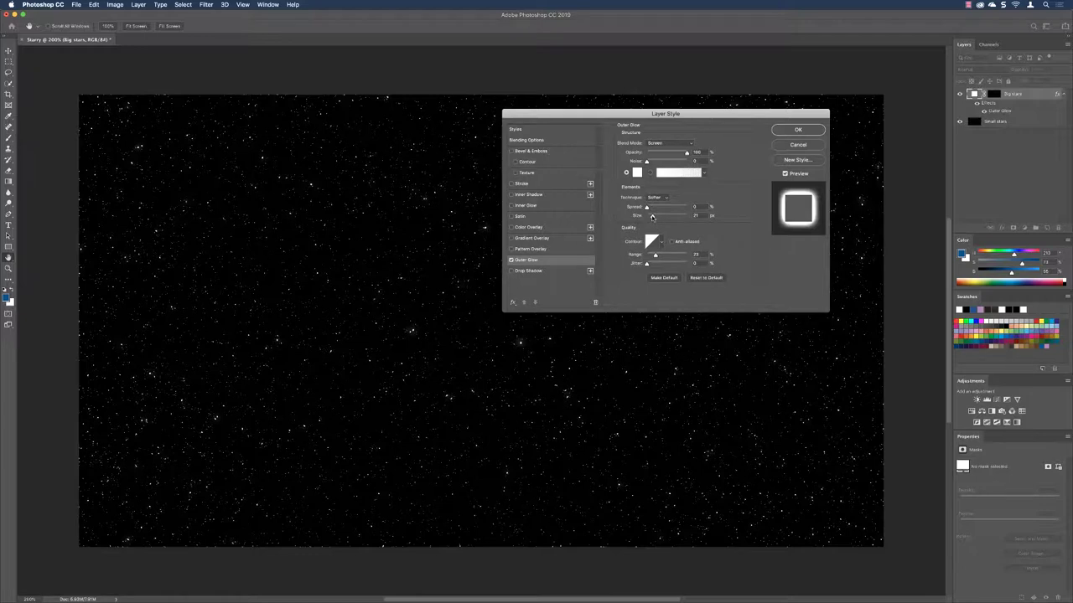
Step: Set the Outer Glow size to about 15 px and compare the stars with and without the effect
left_click_drag(652, 217, 648, 217)
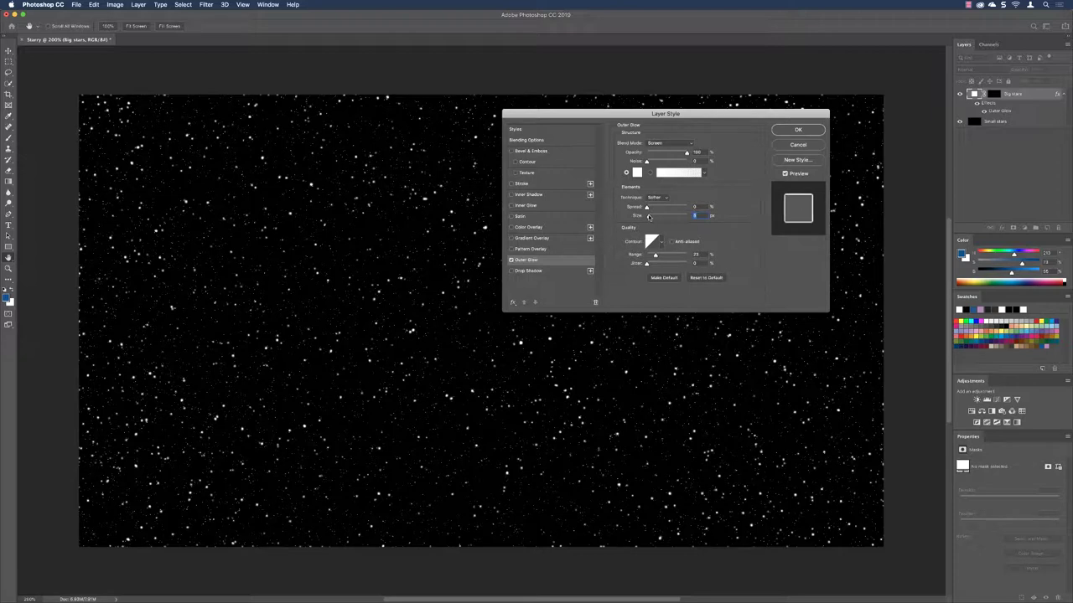
left_click_drag(648, 217, 652, 217)
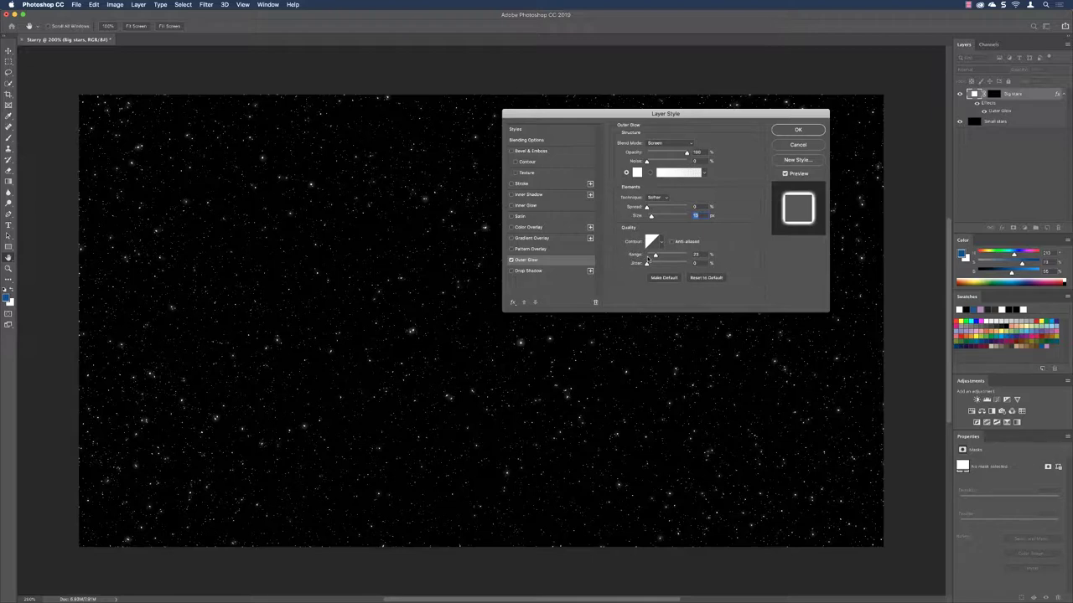
left_click_drag(651, 217, 652, 217)
left_click(786, 174)
left_click(786, 173)
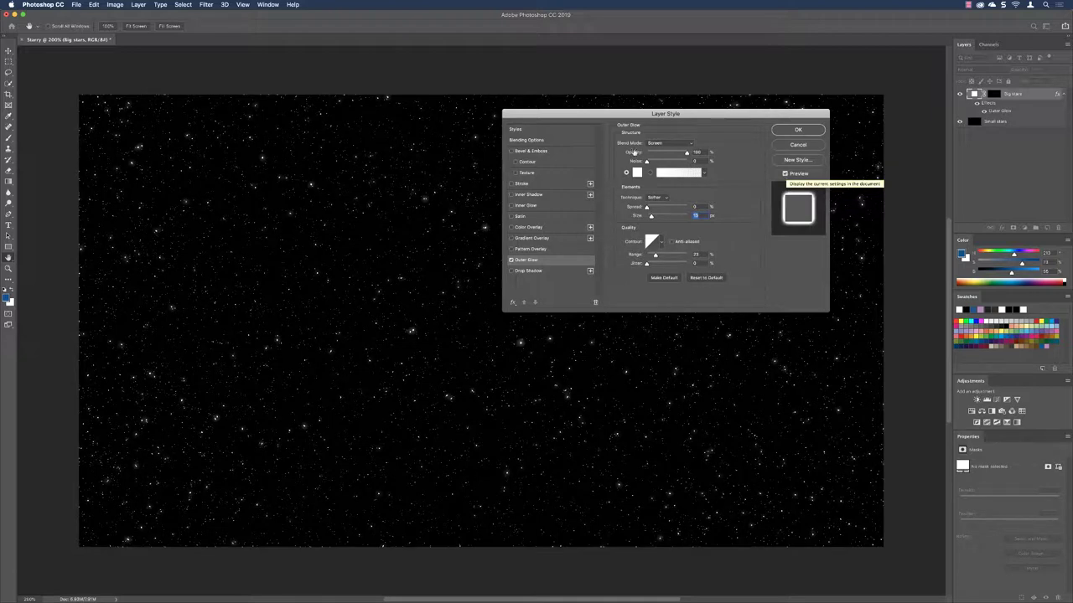
Step: Lower the Outer Glow opacity to roughly 70% and apply the layer style to the Big stars layer
left_click_drag(685, 154, 675, 153)
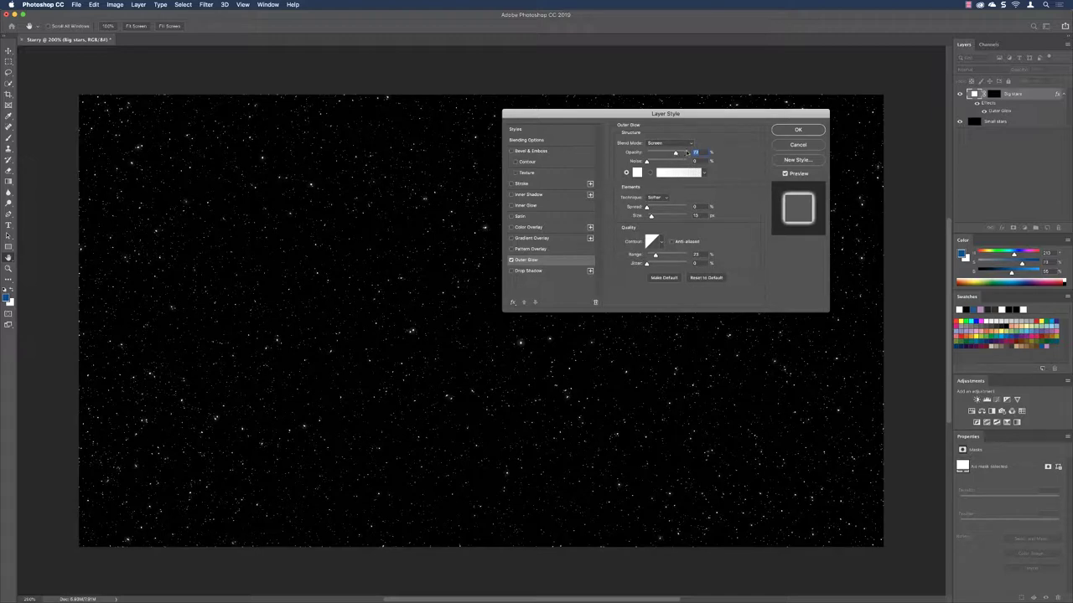
key("Up")
left_click(785, 132)
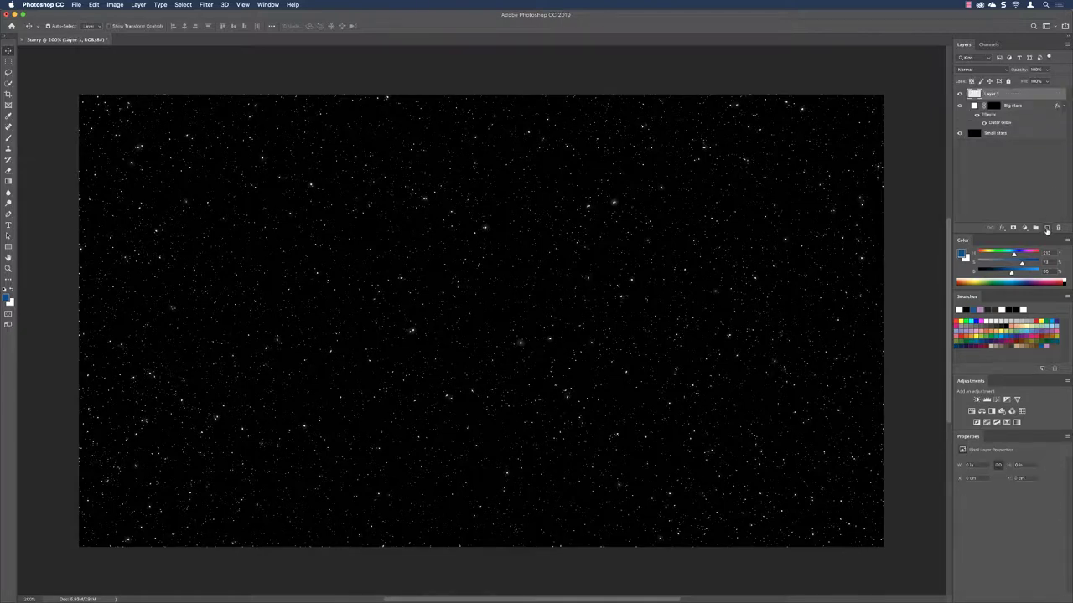
Step: Create a new top layer named "star colours (color)" and fill it with black at 100% opacity
left_click(1047, 229)
type("Nebula")
type(" colours")
type("(over")
key("Return")
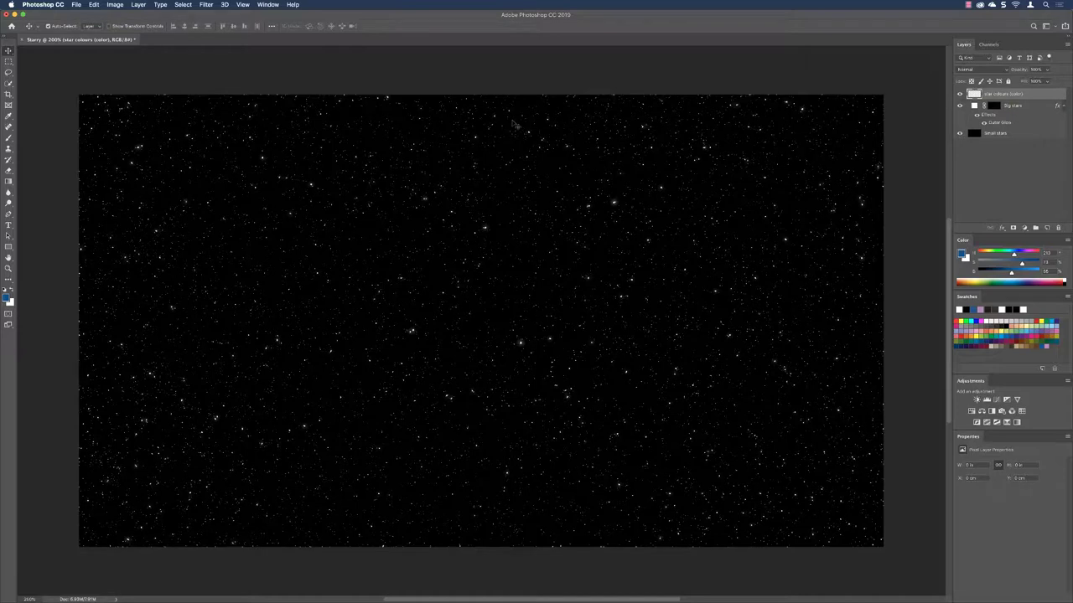
left_click(93, 5)
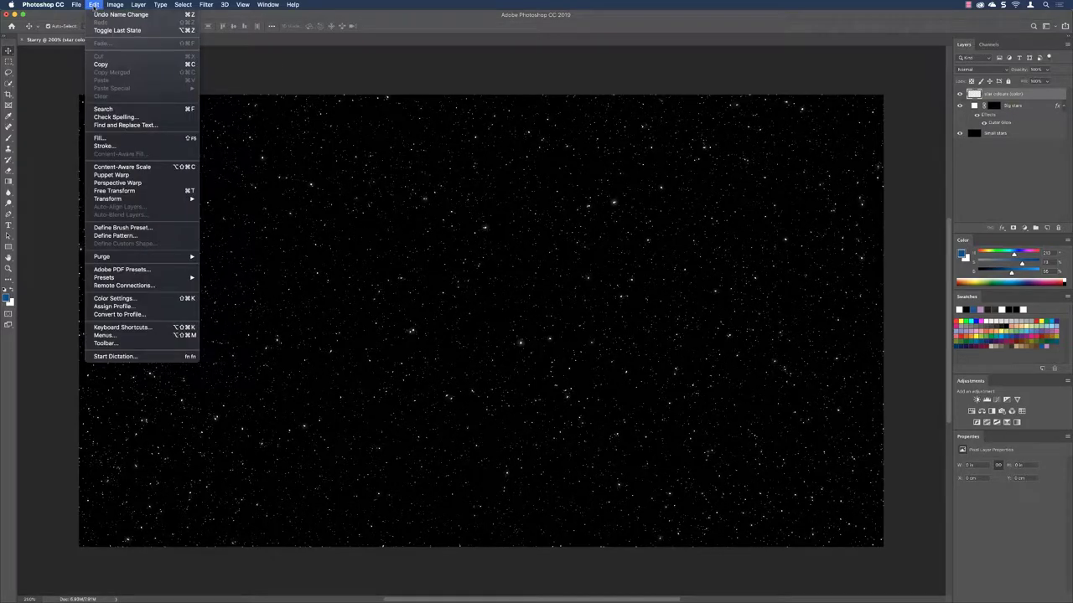
left_click(100, 138)
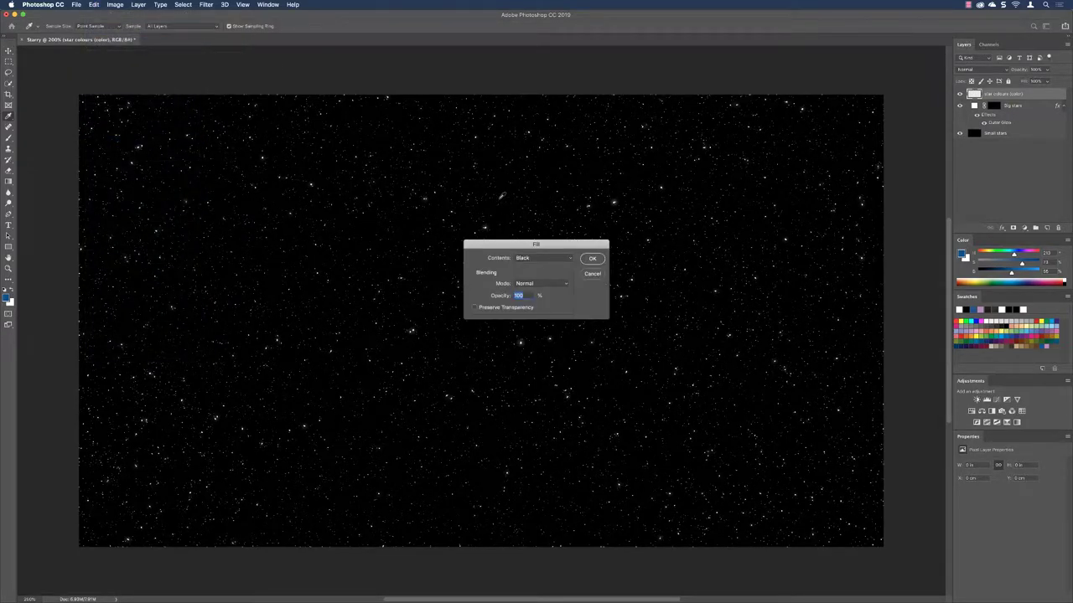
left_click(579, 261)
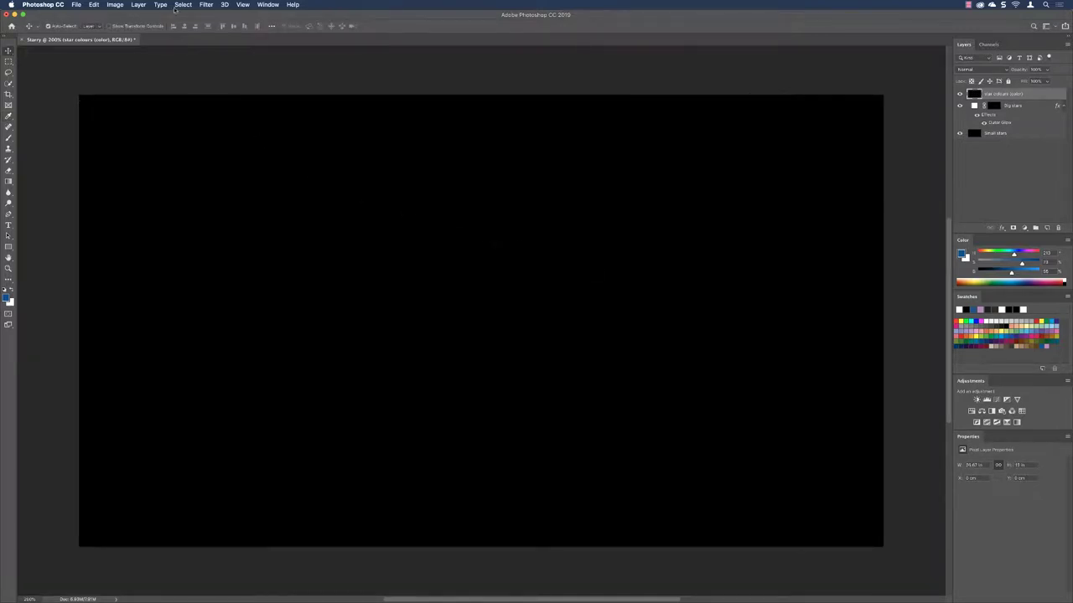
Step: Add nearly maximum Gaussian-distributed noise to the star colours layer with Monochromatic turned off
left_click(206, 5)
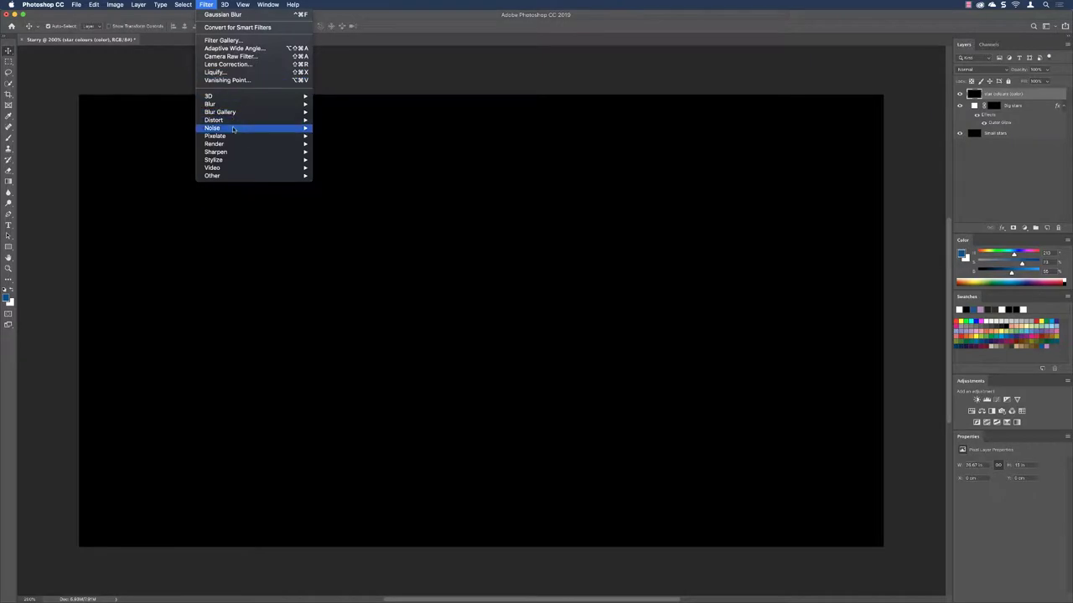
mouse_move(287, 130)
left_click(321, 130)
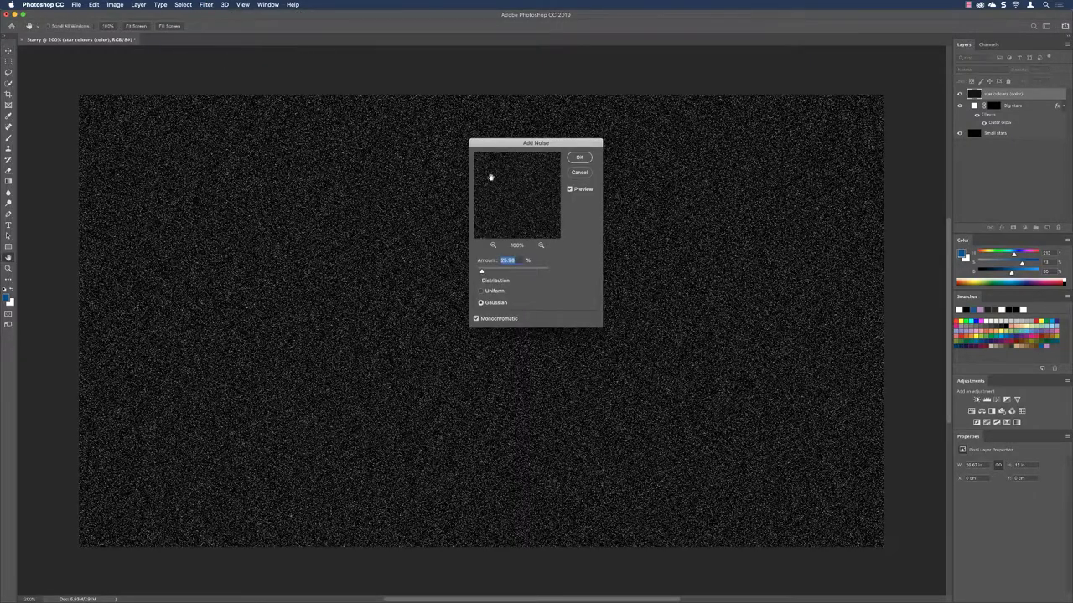
left_click_drag(483, 273, 543, 273)
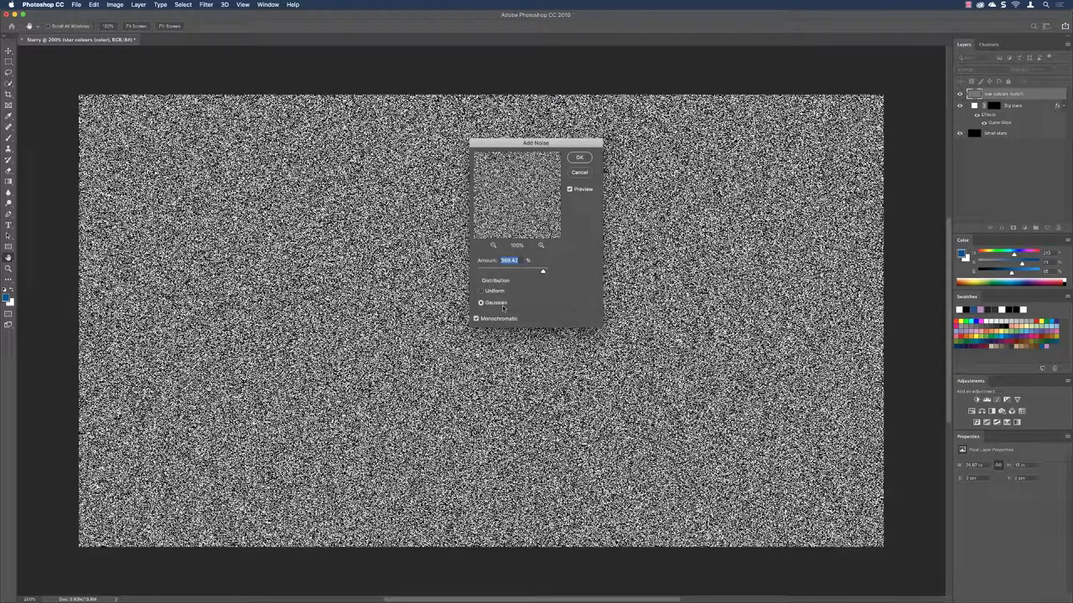
left_click(476, 318)
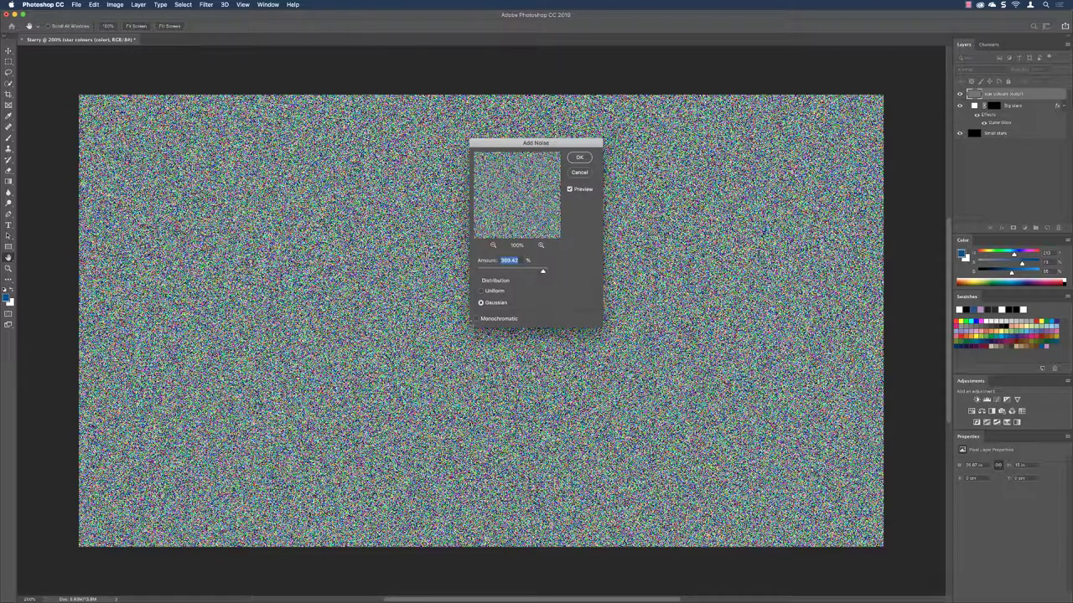
left_click(583, 158)
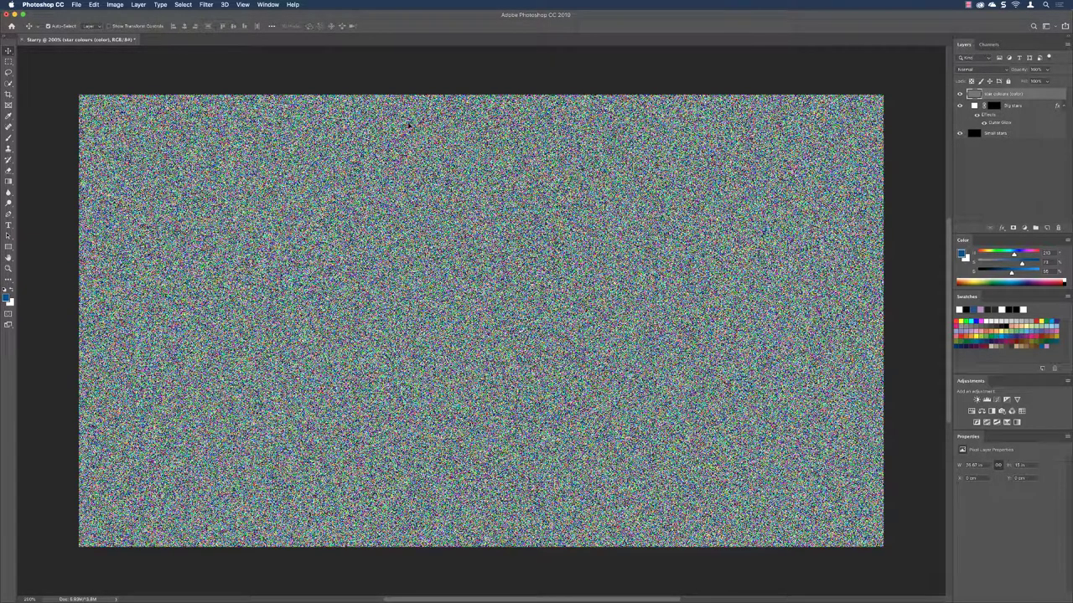
Step: Apply a Gaussian Blur of about 4 pixels to the star colours layer and set its blend mode to Color
left_click(205, 4)
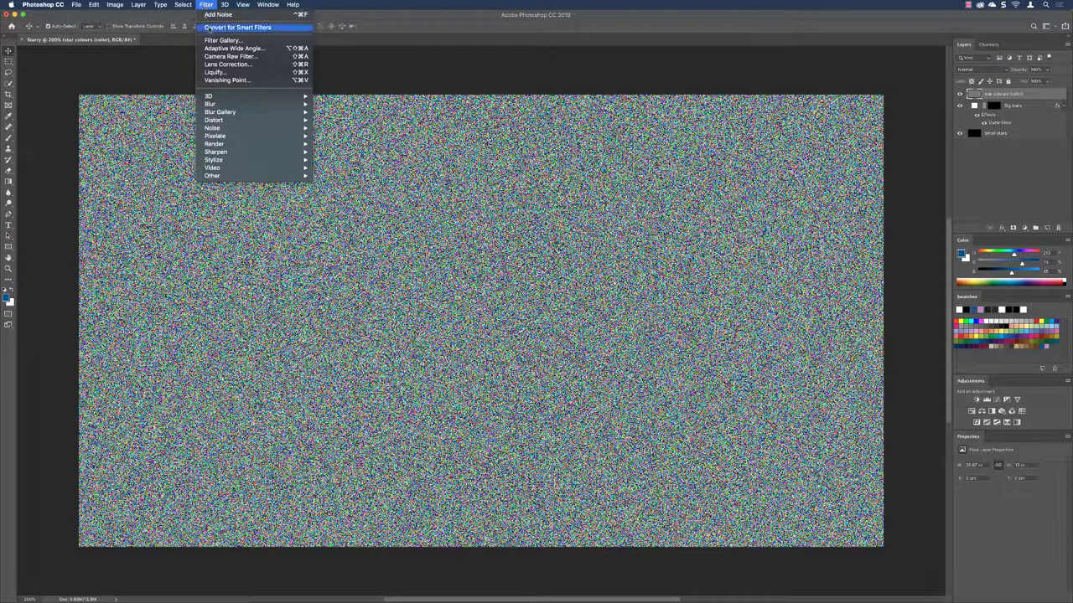
mouse_move(229, 106)
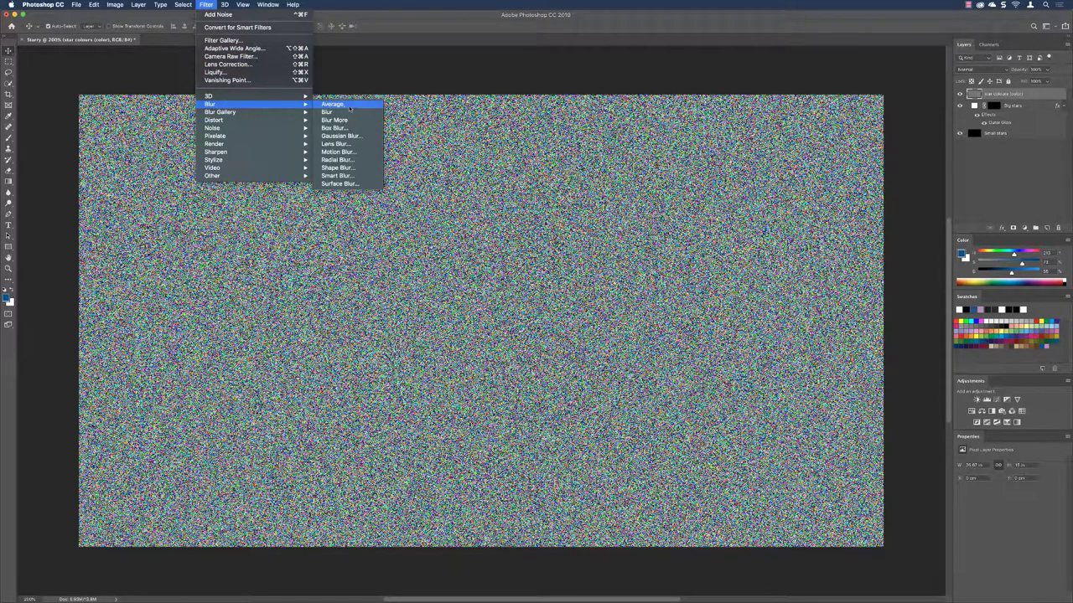
left_click(340, 136)
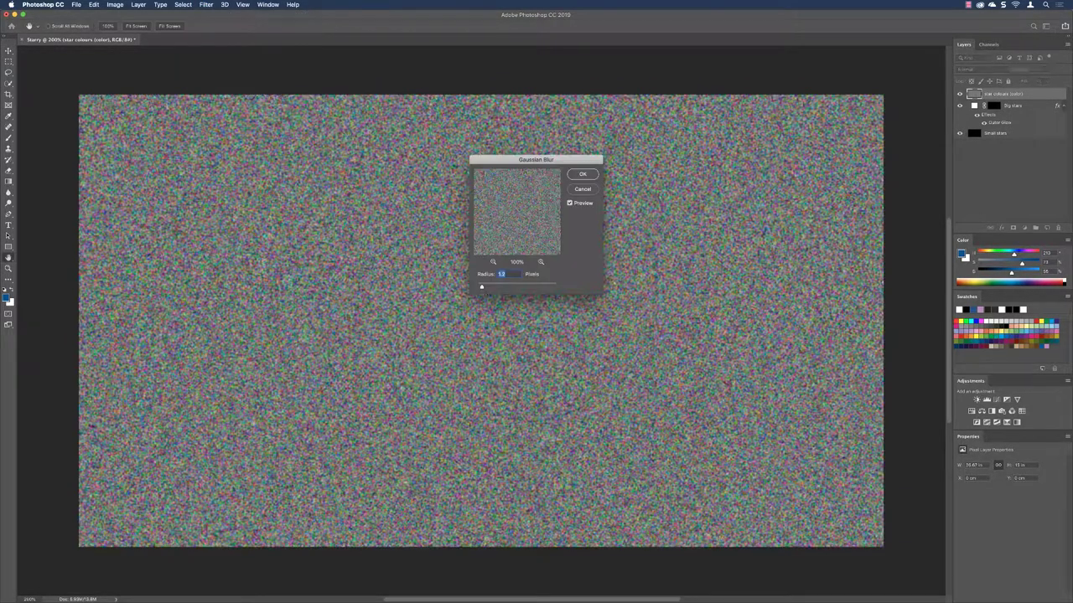
left_click_drag(481, 287, 493, 287)
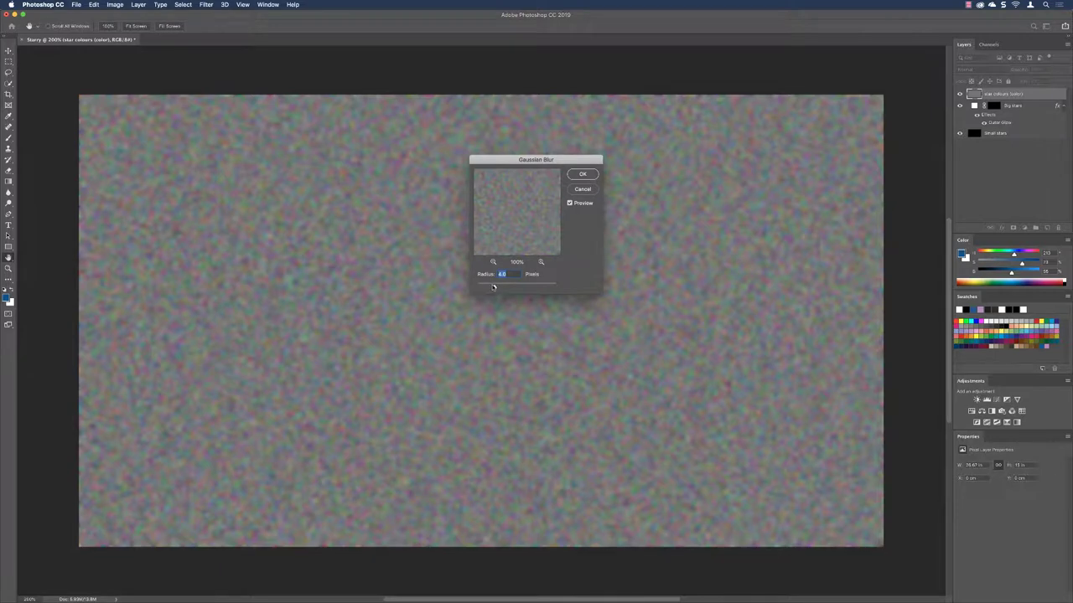
left_click(583, 174)
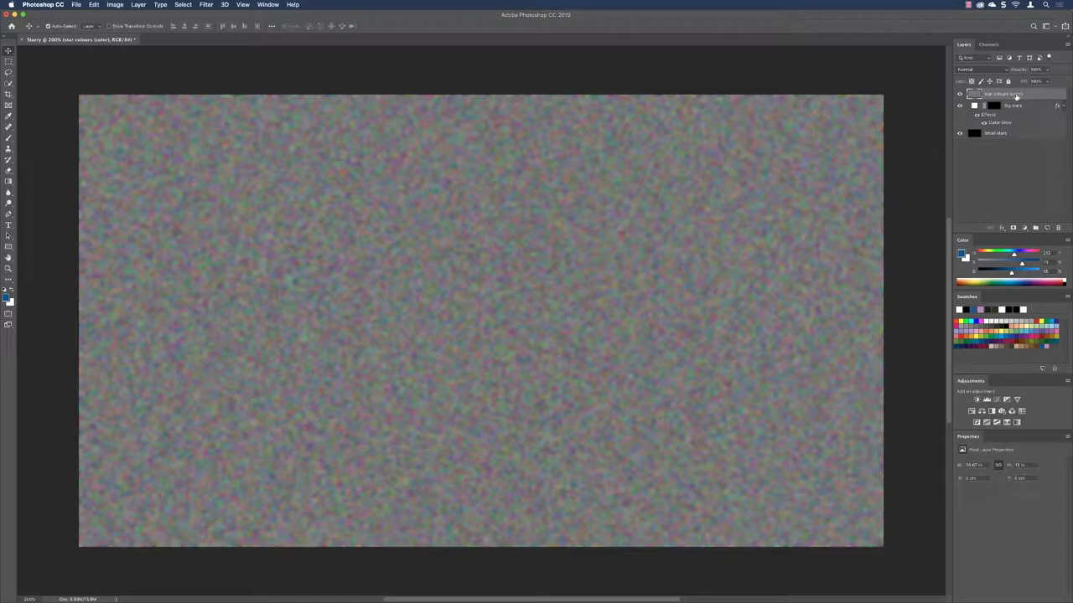
left_click(998, 70)
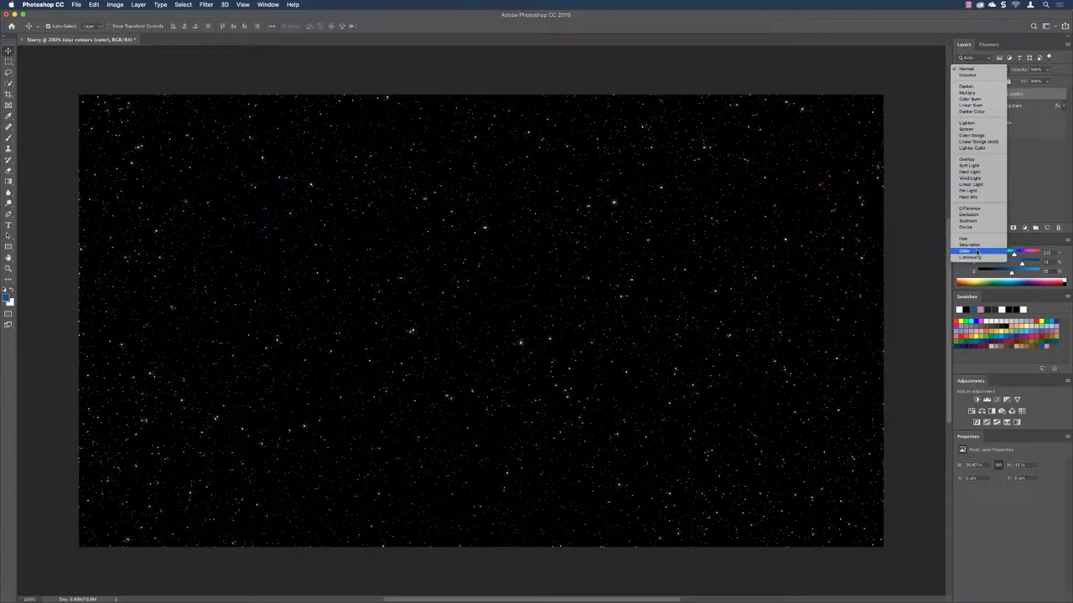
left_click(976, 253)
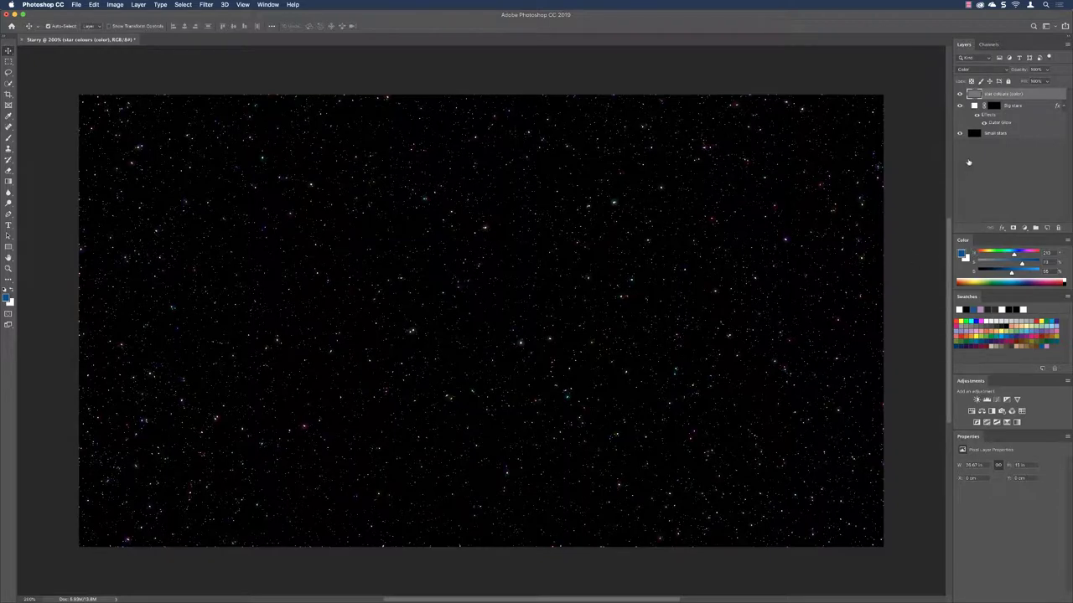
Step: Group the star colours, Big stars and Small stars layers and name the group "Stars"
left_click(960, 98)
left_click(961, 97)
left_click(1007, 135, "shift")
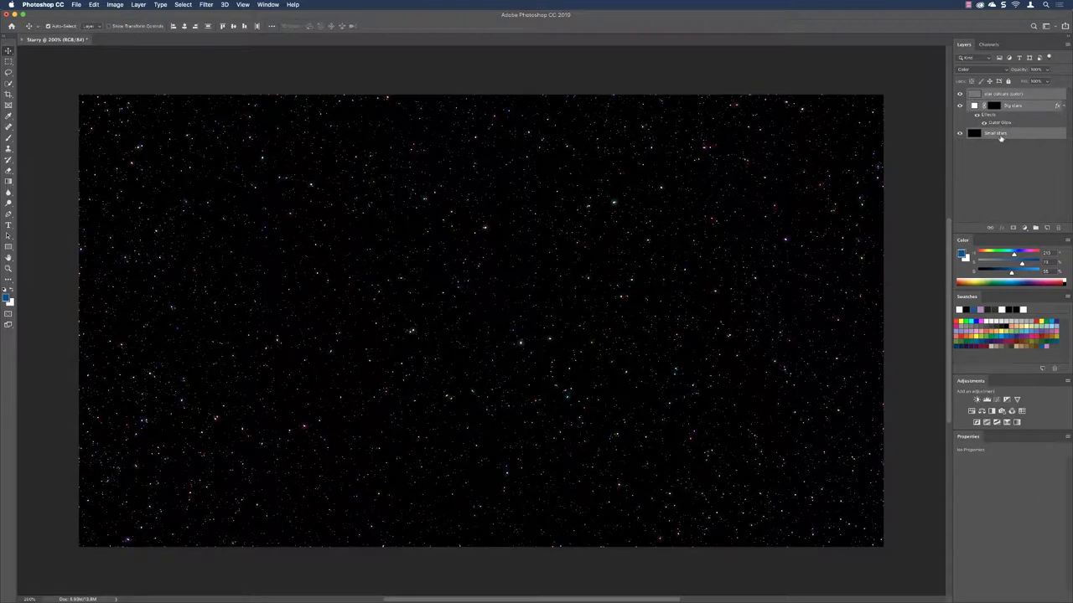
left_click(1037, 231)
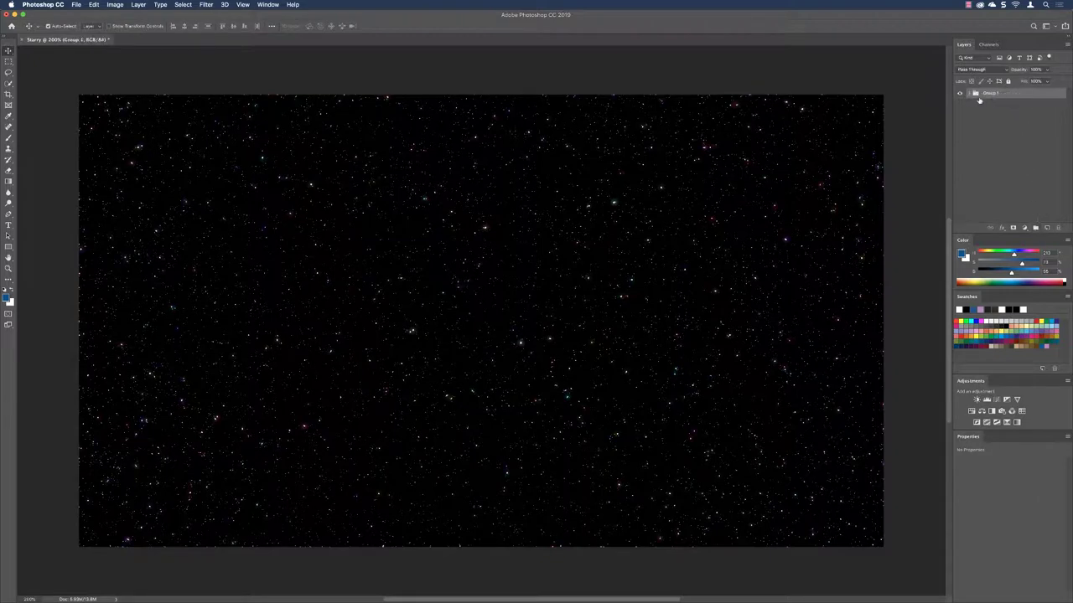
double_click(990, 93)
type("Stars")
key("Return")
Step: Give the Stars group a Yellow colour label and look over the layers it contains
right_click(959, 94)
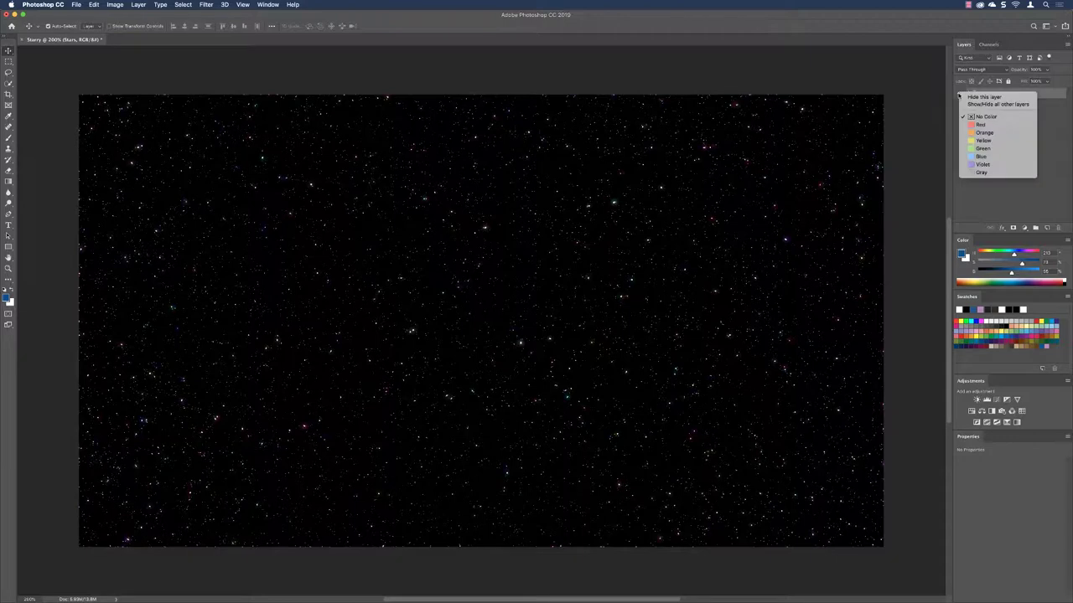
left_click(982, 141)
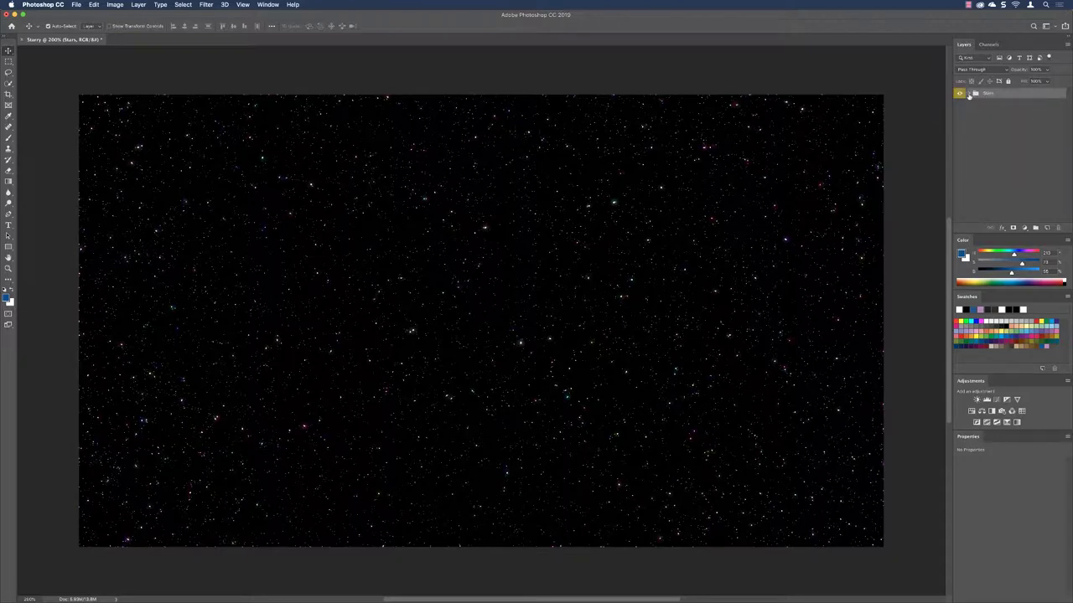
left_click(969, 93)
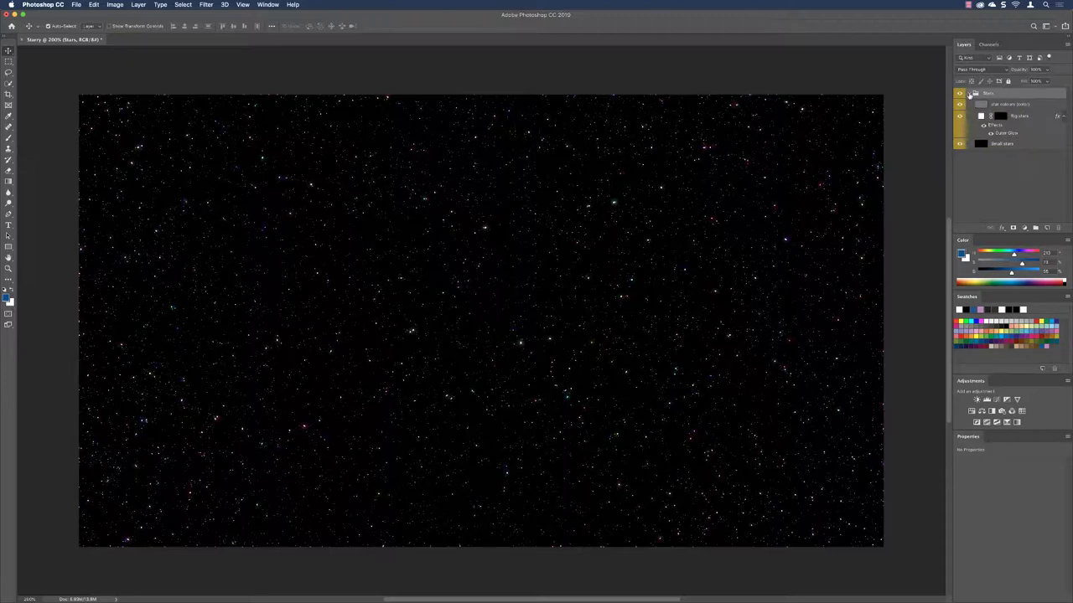
left_click(970, 94)
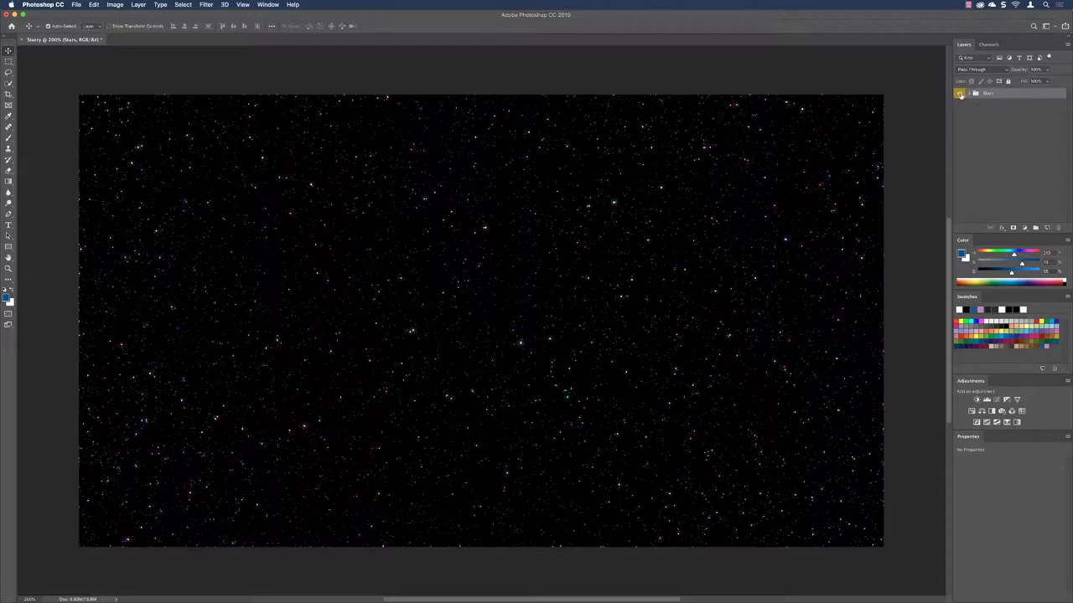
Step: Create a new layer above the Stars group named "clouds (color dodge)"
left_click(1047, 228)
double_click(991, 94)
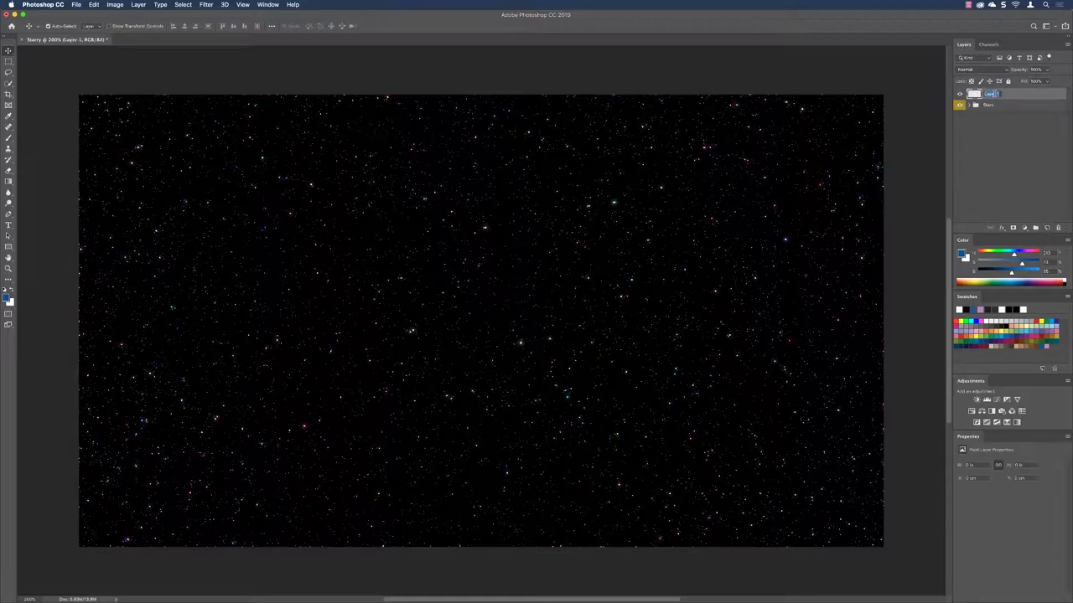
type("clouds (color dodge)")
key("Return")
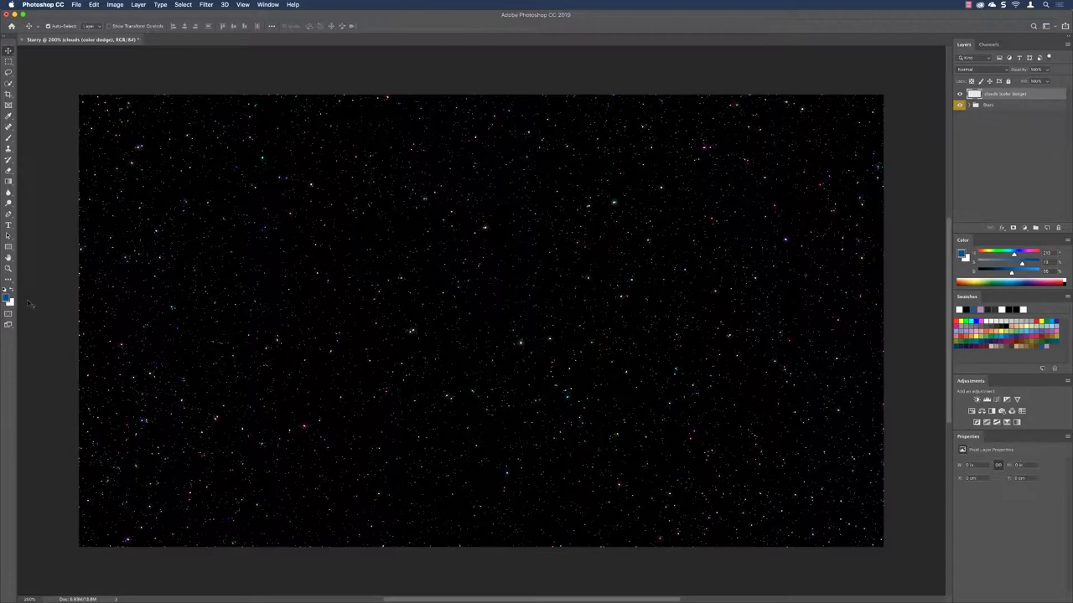
Step: Render Clouds in default black and white on the clouds layer and set its blend mode to Color Dodge
key("d")
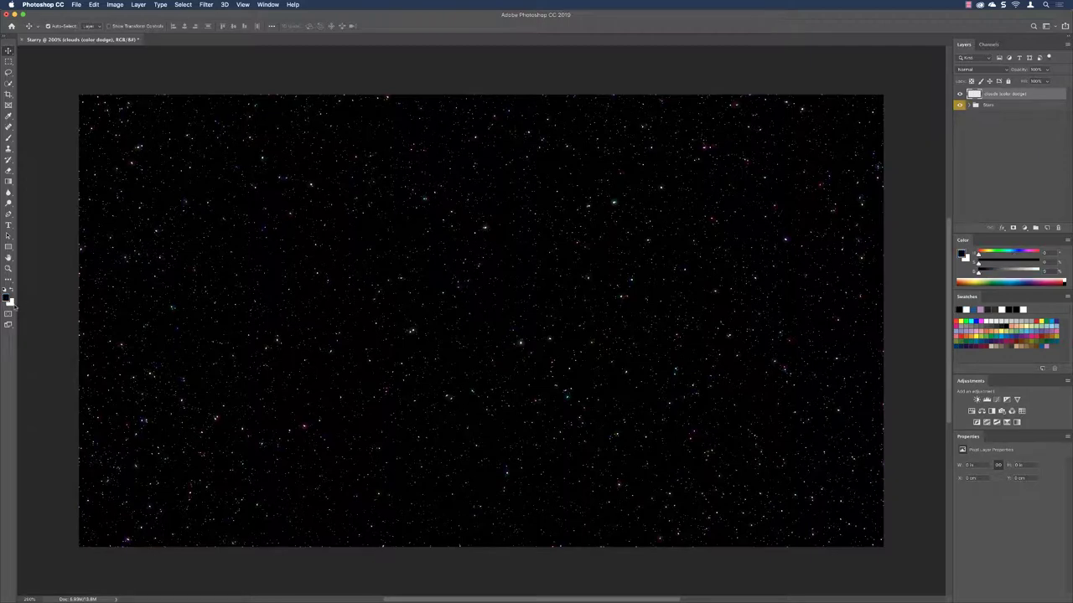
left_click(206, 5)
mouse_move(223, 143)
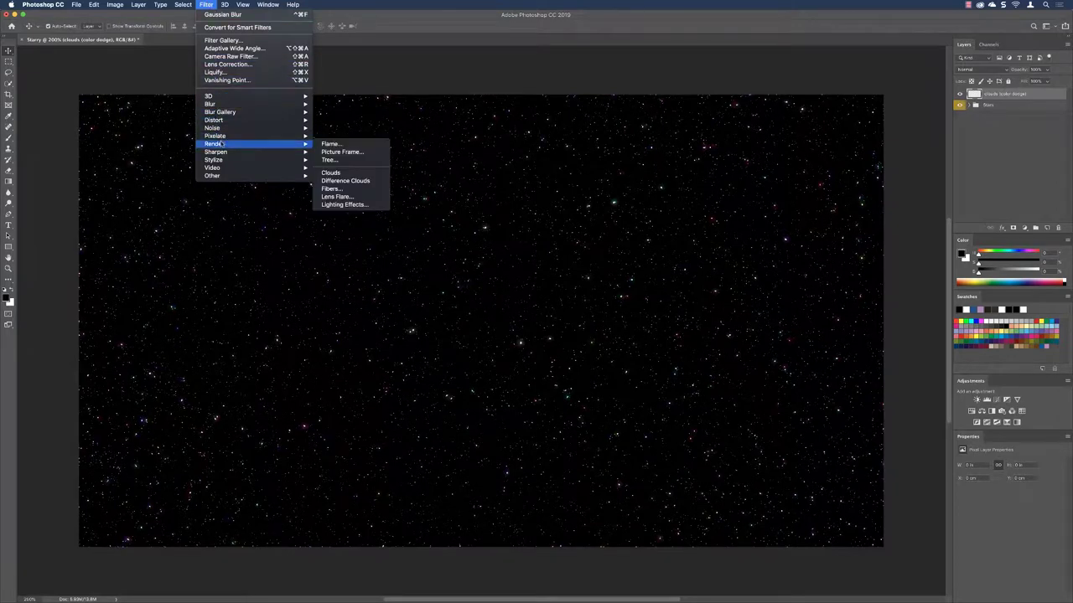
left_click(339, 173)
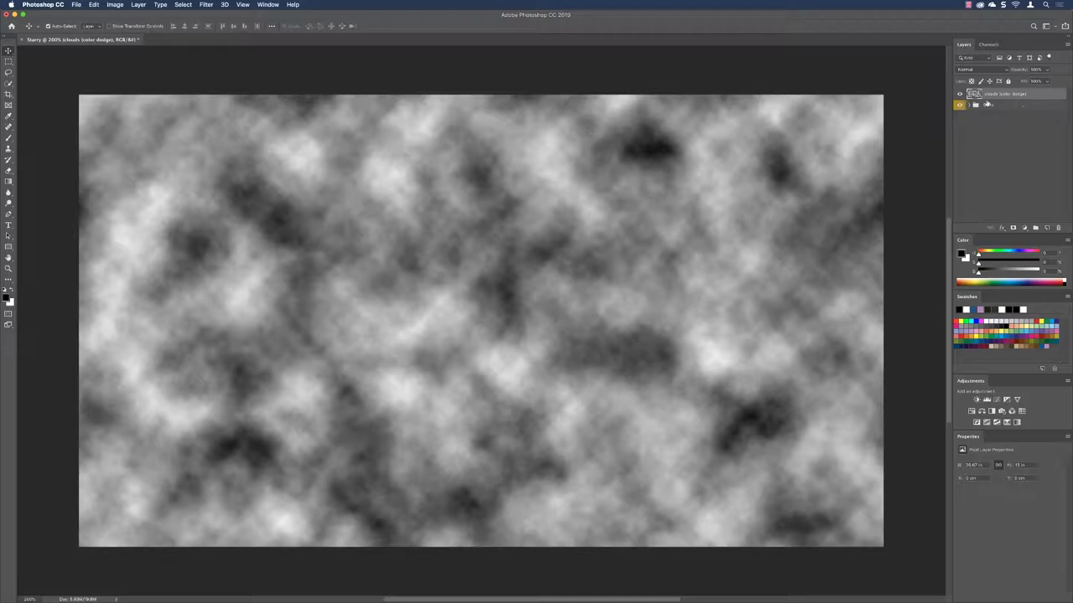
left_click(976, 70)
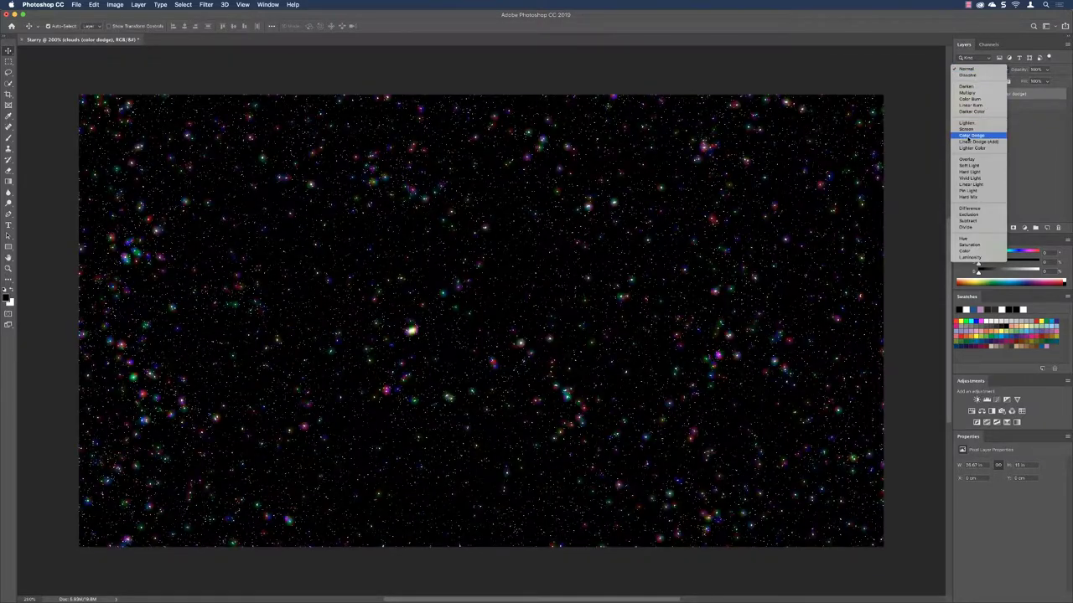
left_click(968, 137)
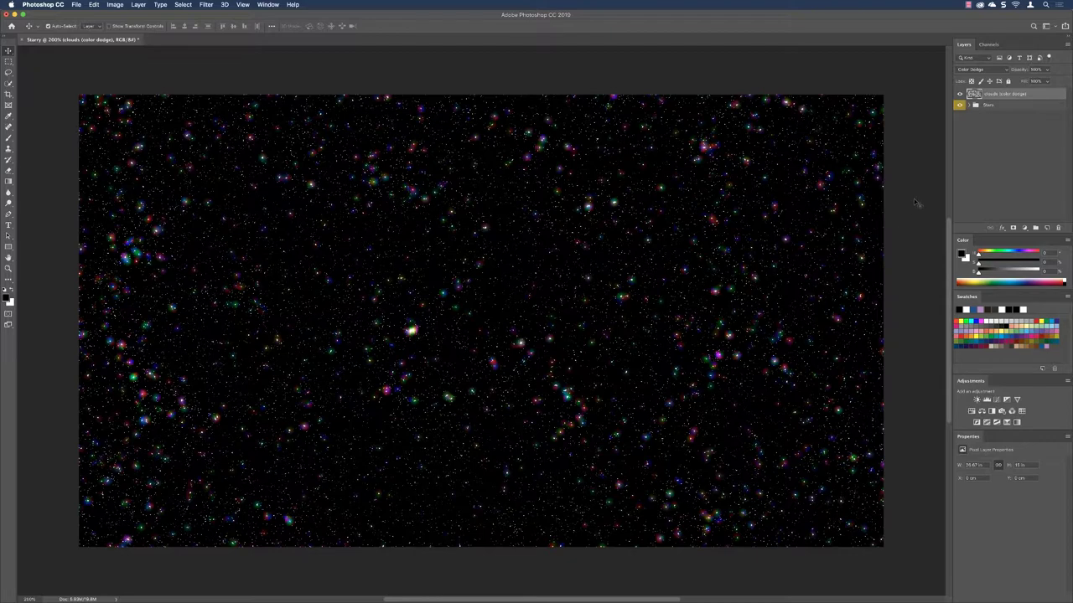
Step: Slightly lower the opacity of the star colours layer inside the Stars group
left_click(968, 105)
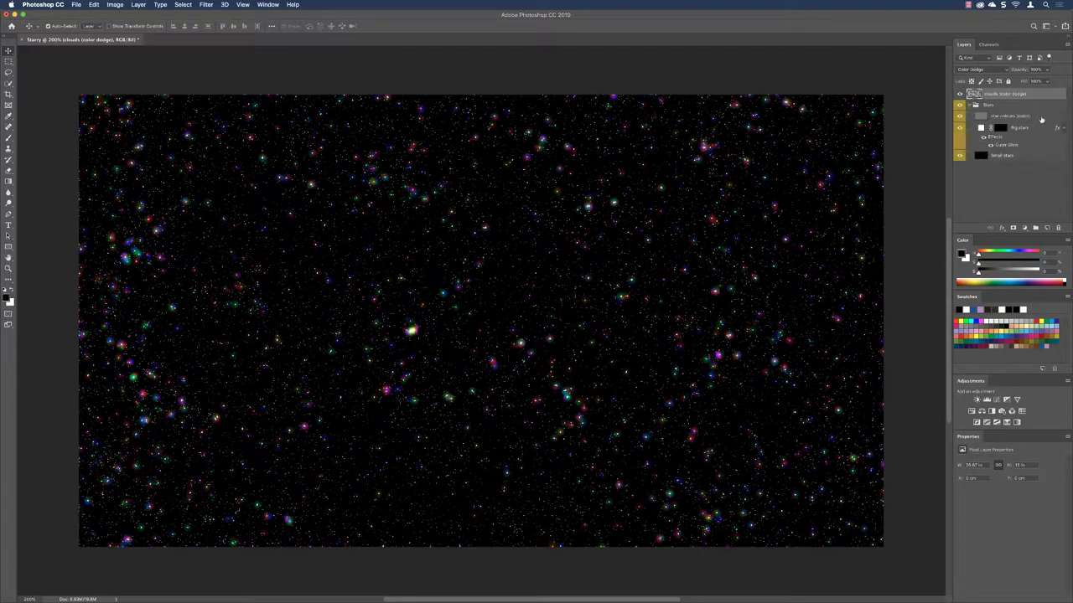
left_click(1001, 117)
double_click(1014, 117)
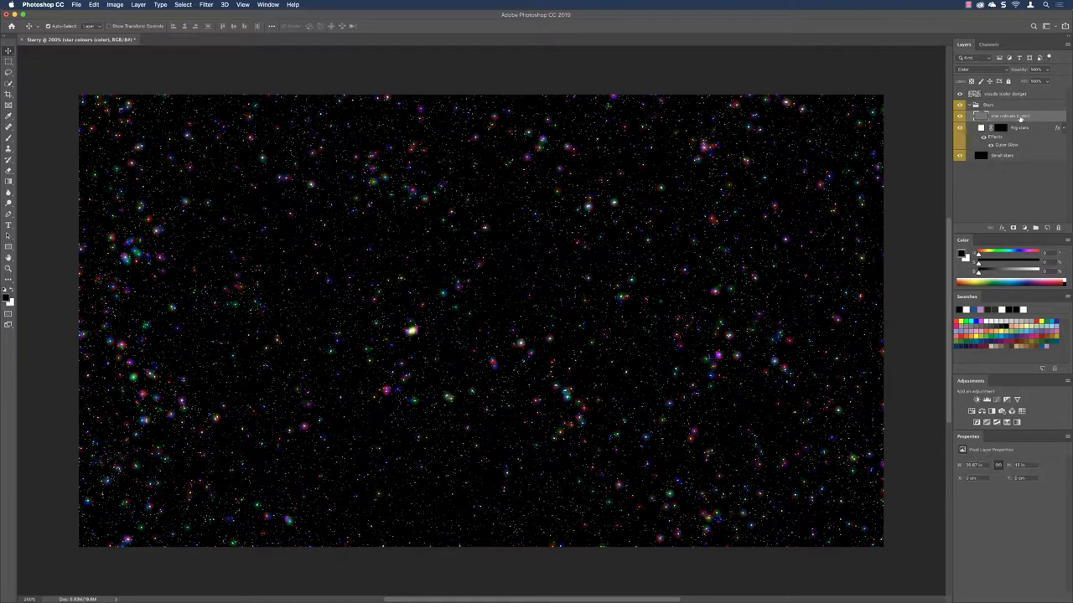
left_click(1047, 71)
mouse_move(1043, 80)
left_mouse_down()
mouse_move(1016, 81)
mouse_move(1031, 81)
left_mouse_up()
left_click(1059, 74)
Step: Adjust the Big stars Outer Glow to a size of about 16 px and an opacity just under 50%
double_click(1005, 146)
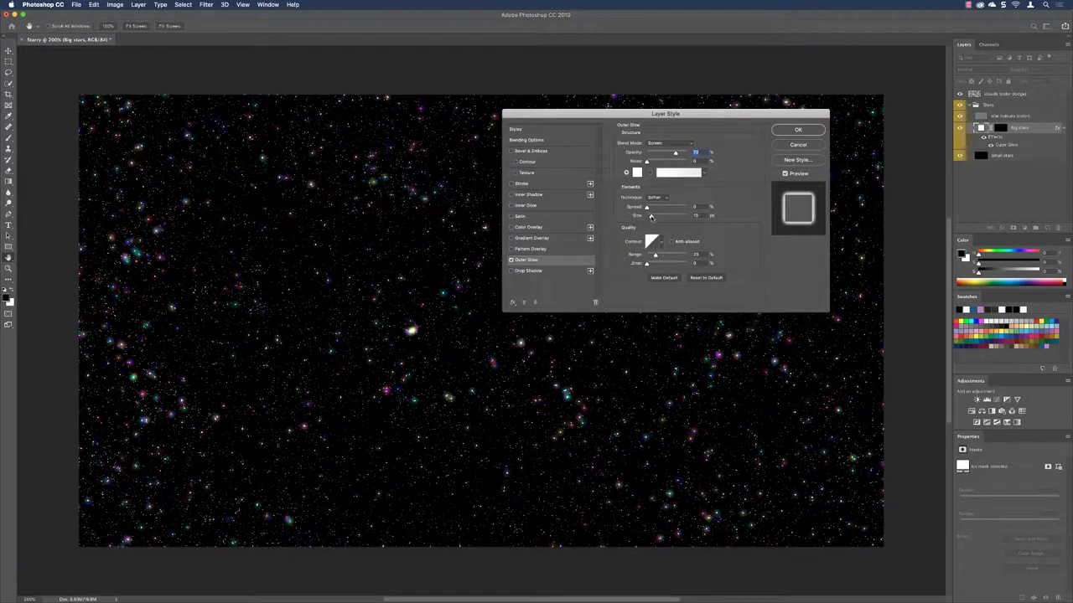
left_click(651, 216)
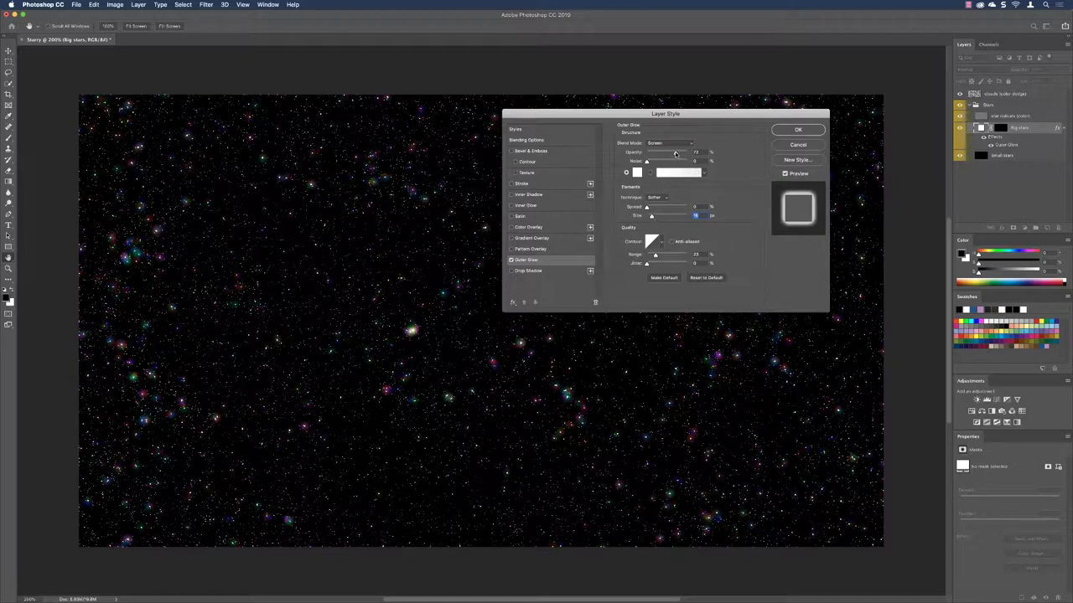
left_click_drag(676, 154, 665, 154)
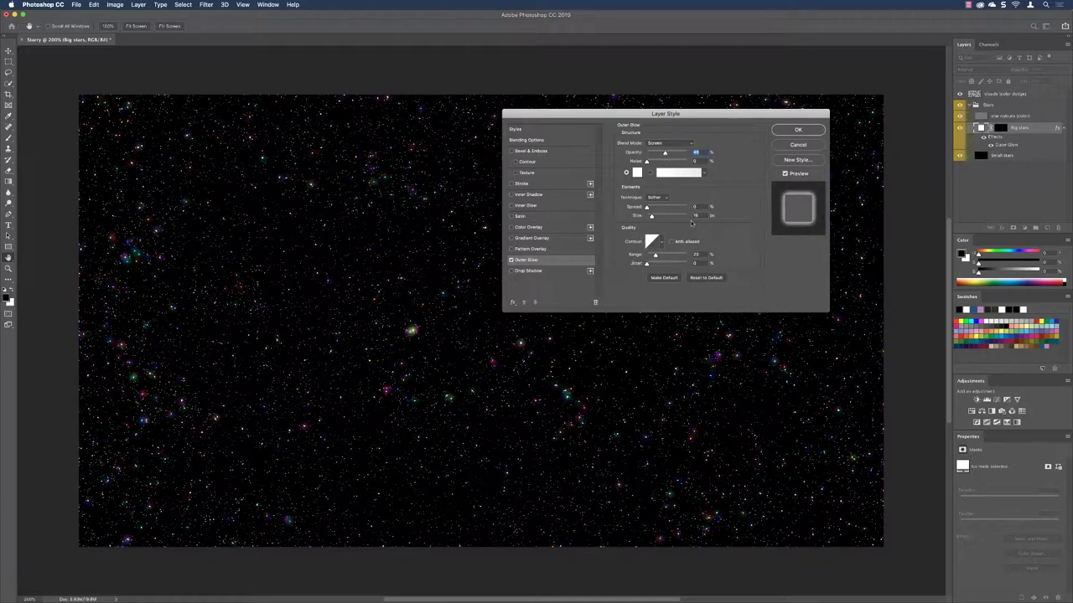
left_click(817, 130)
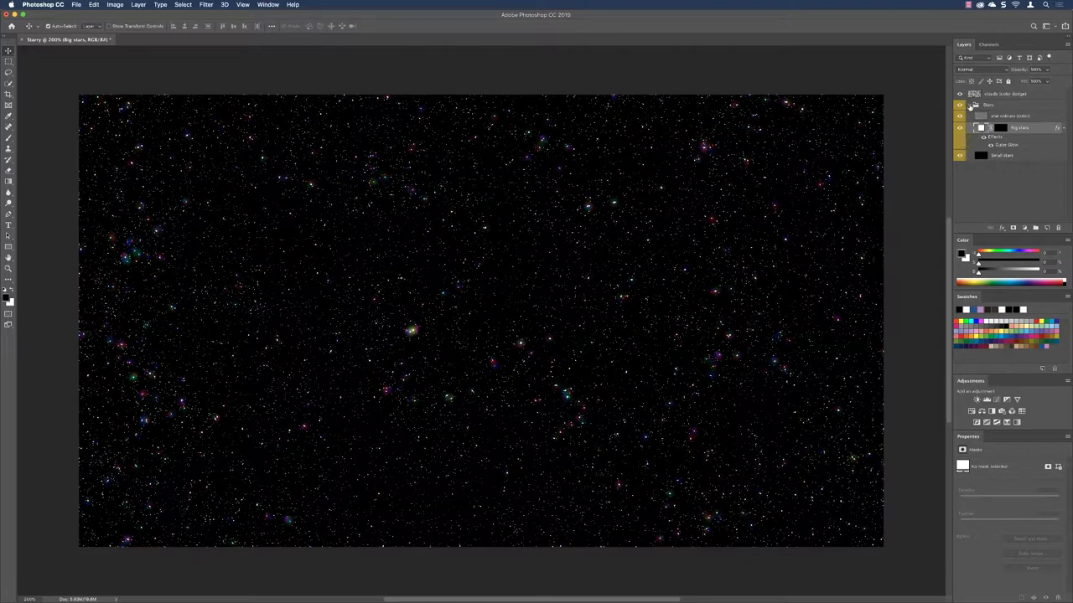
Step: Collapse the Stars group and create a new layer directly above it named "cloud colour"
left_click(971, 106)
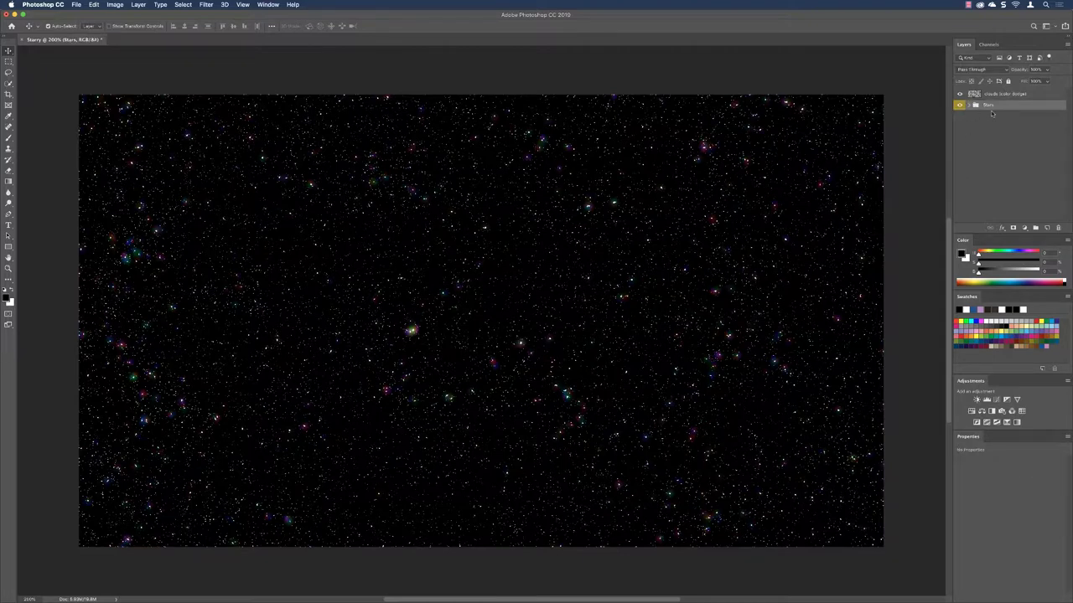
left_click(1046, 228)
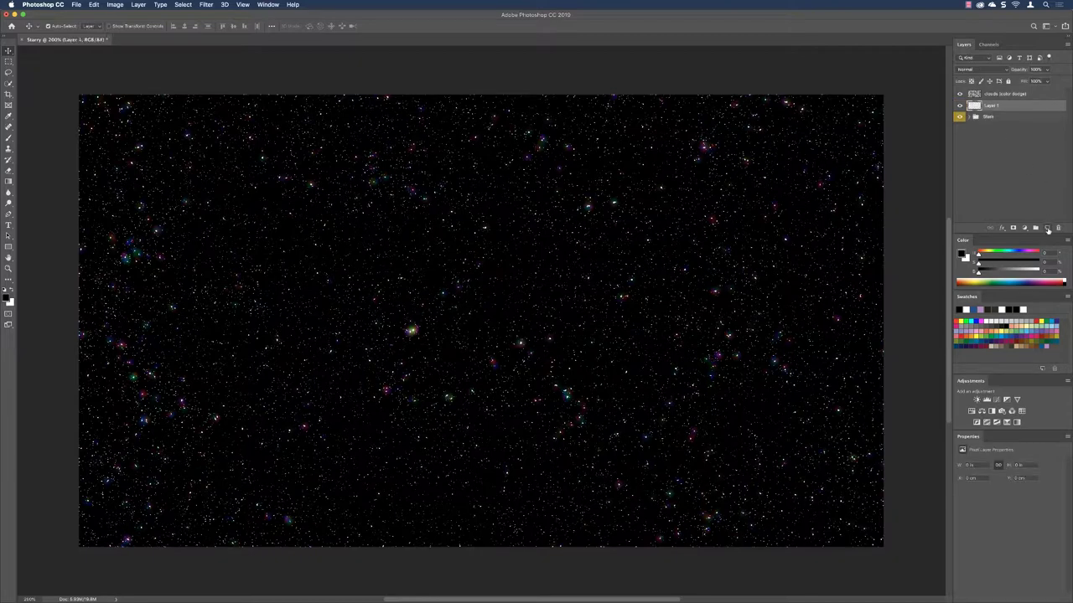
double_click(991, 107)
type("cloud colour")
key("Return")
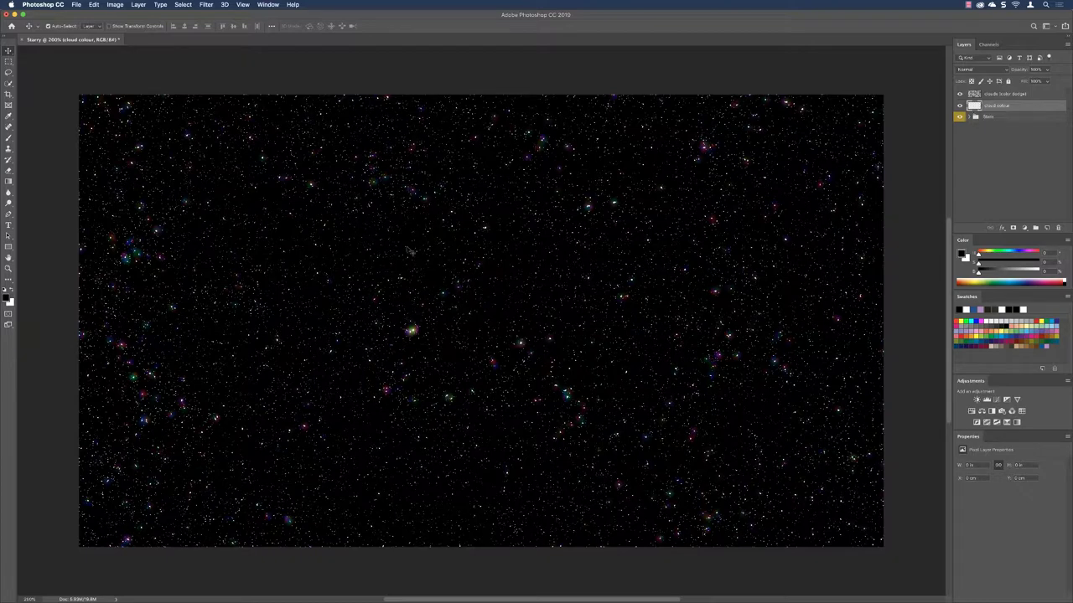
Step: Set up the Brush tool with a soft round tip of 600 px and 10% opacity
key("b")
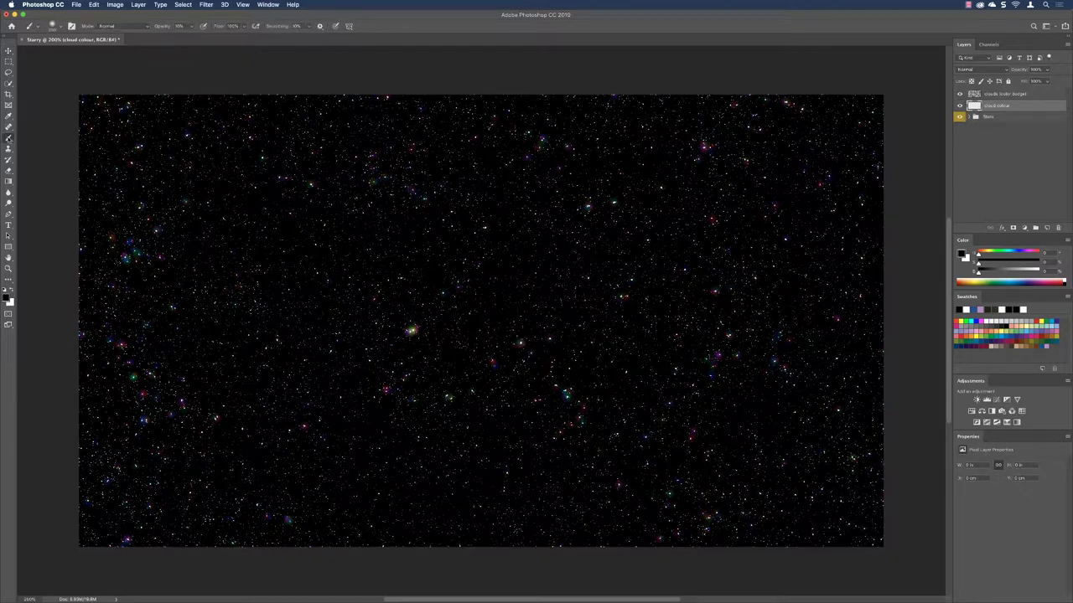
left_click(60, 29)
left_click(84, 41)
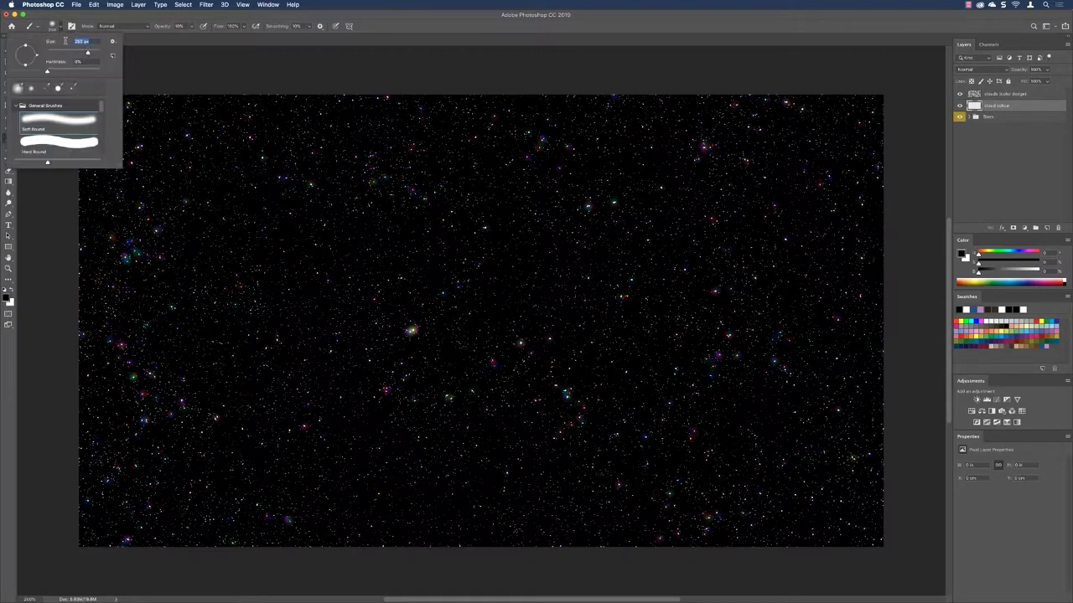
type("600")
key("Return")
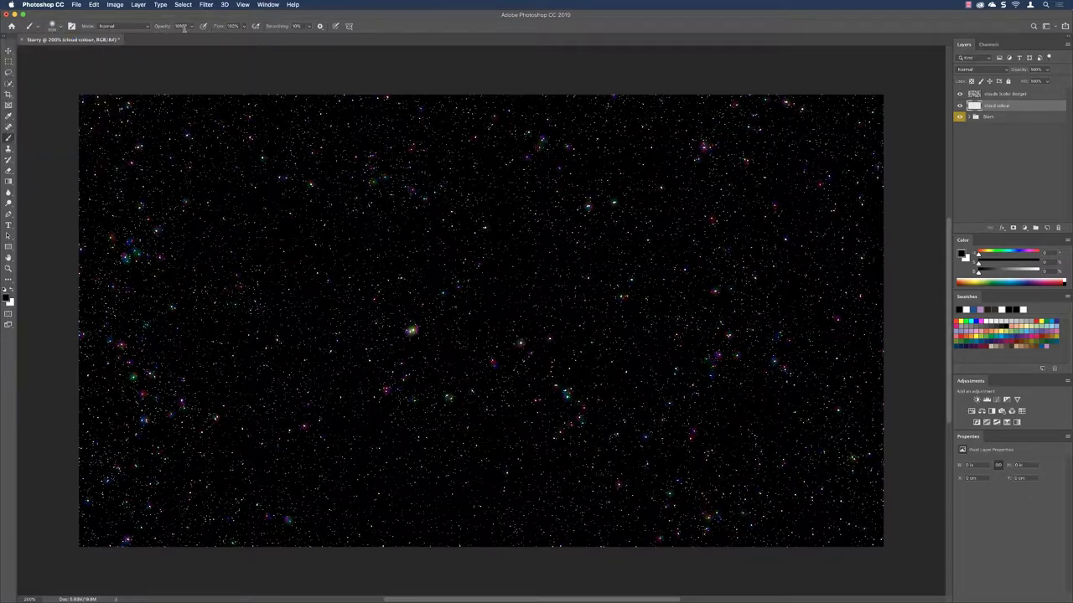
key("1")
Step: Paint dark blue (#25538b) clouds across most of the sky on the cloud colour layer, leaving some areas black
left_click(977, 308)
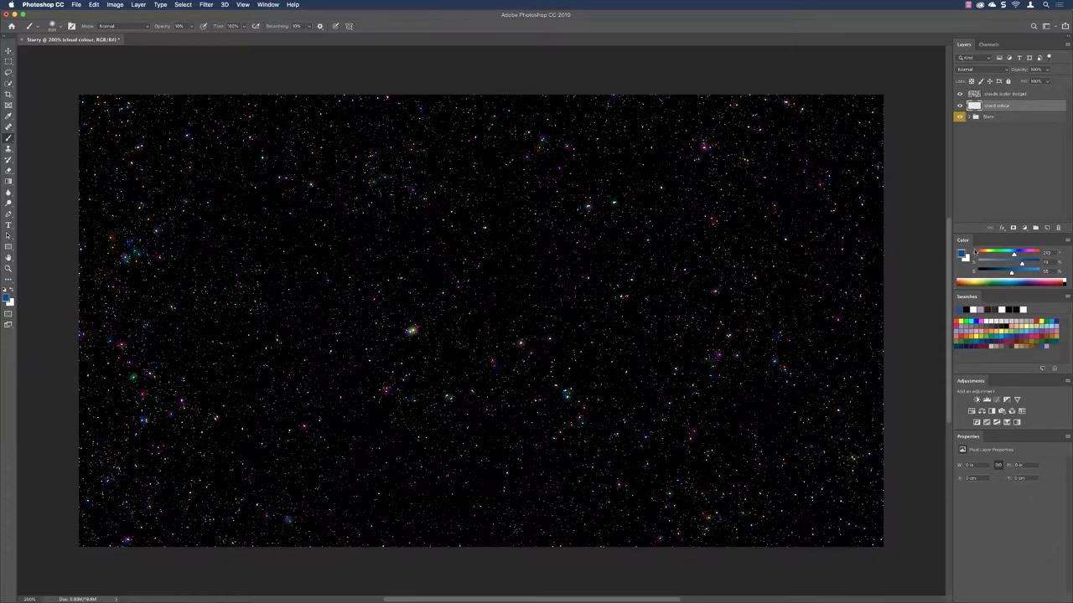
left_click(964, 254)
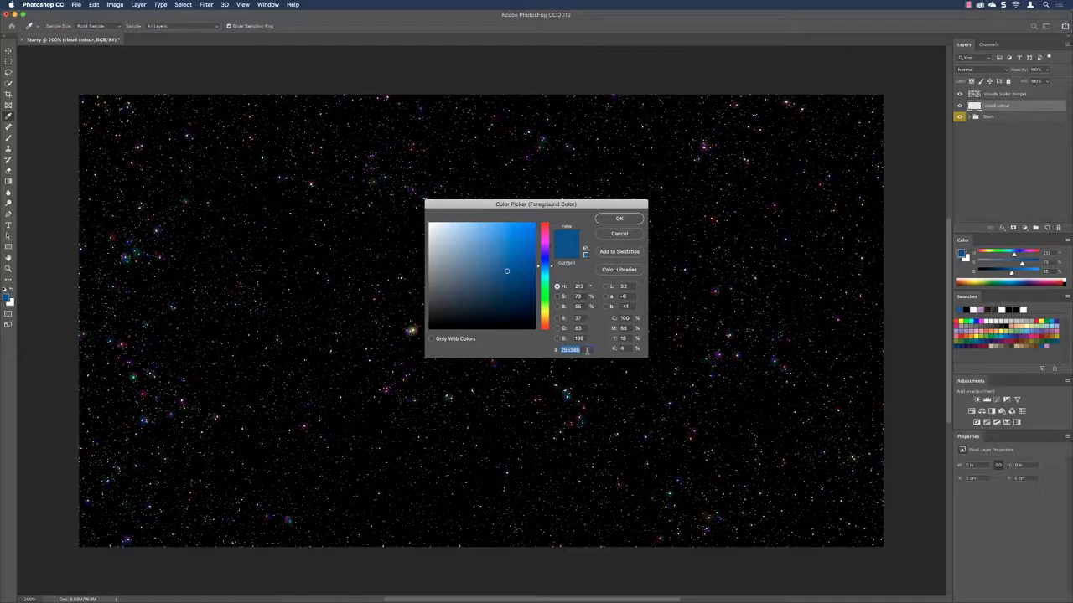
left_click(619, 218)
key("b")
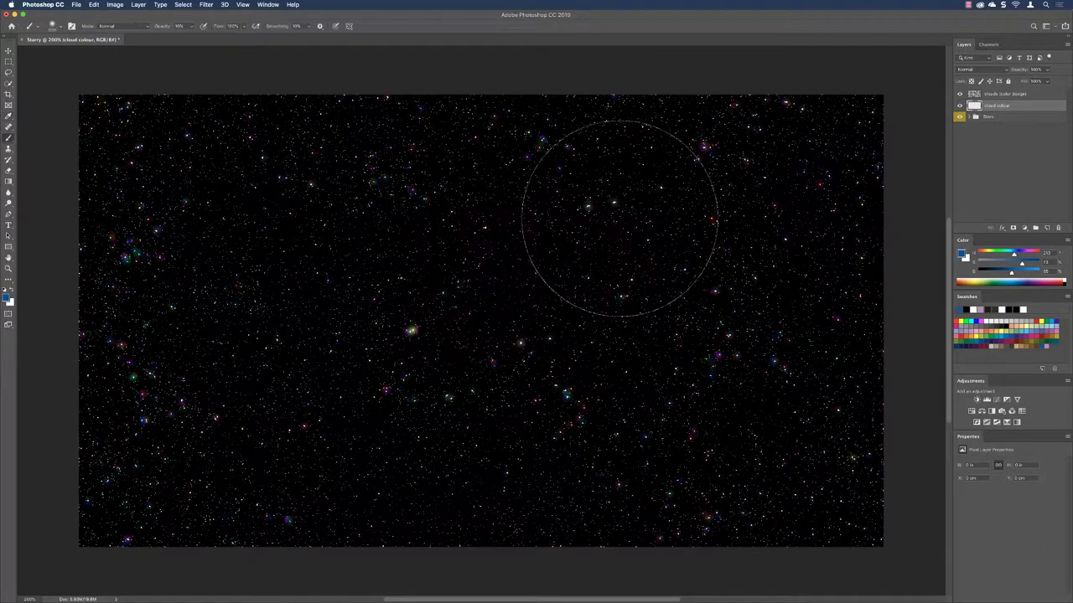
mouse_move(175, 173)
left_mouse_down()
mouse_move(227, 206)
mouse_move(262, 184)
mouse_move(311, 252)
mouse_move(232, 268)
mouse_move(201, 301)
mouse_move(211, 341)
mouse_move(343, 383)
mouse_move(417, 353)
mouse_move(410, 323)
mouse_move(421, 311)
left_mouse_up()
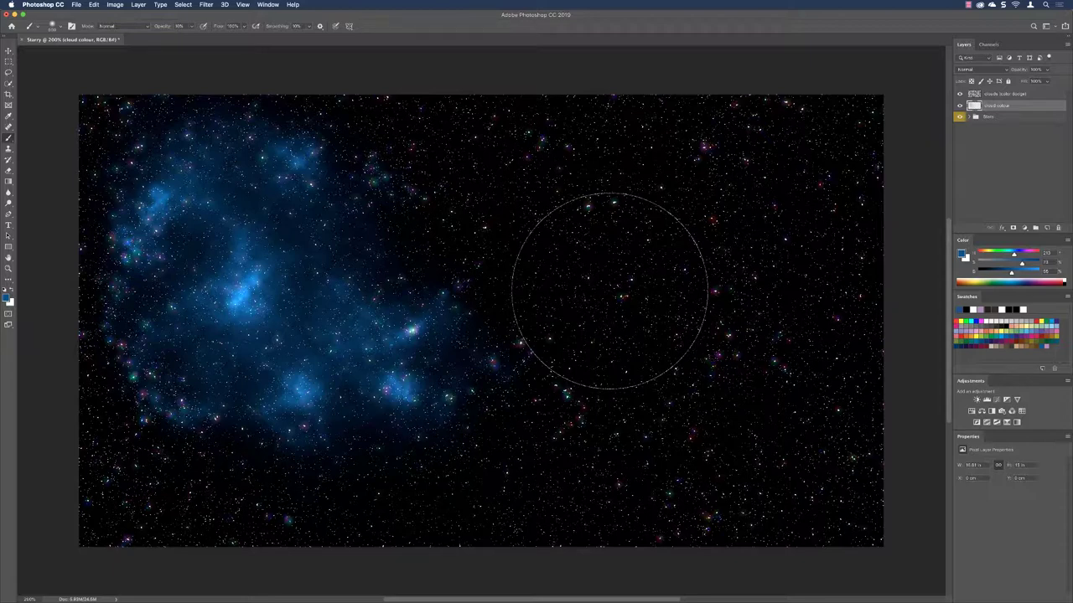
mouse_move(609, 291)
left_mouse_down()
mouse_move(569, 268)
mouse_move(424, 232)
mouse_move(462, 192)
mouse_move(507, 205)
mouse_move(533, 254)
mouse_move(660, 322)
mouse_move(668, 225)
mouse_move(744, 181)
mouse_move(755, 206)
mouse_move(769, 201)
mouse_move(740, 203)
mouse_move(765, 239)
mouse_move(791, 408)
mouse_move(783, 434)
mouse_move(656, 438)
mouse_move(673, 376)
mouse_move(642, 354)
mouse_move(487, 370)
mouse_move(503, 395)
mouse_move(351, 439)
mouse_move(171, 433)
mouse_move(200, 428)
mouse_move(209, 493)
left_mouse_up()
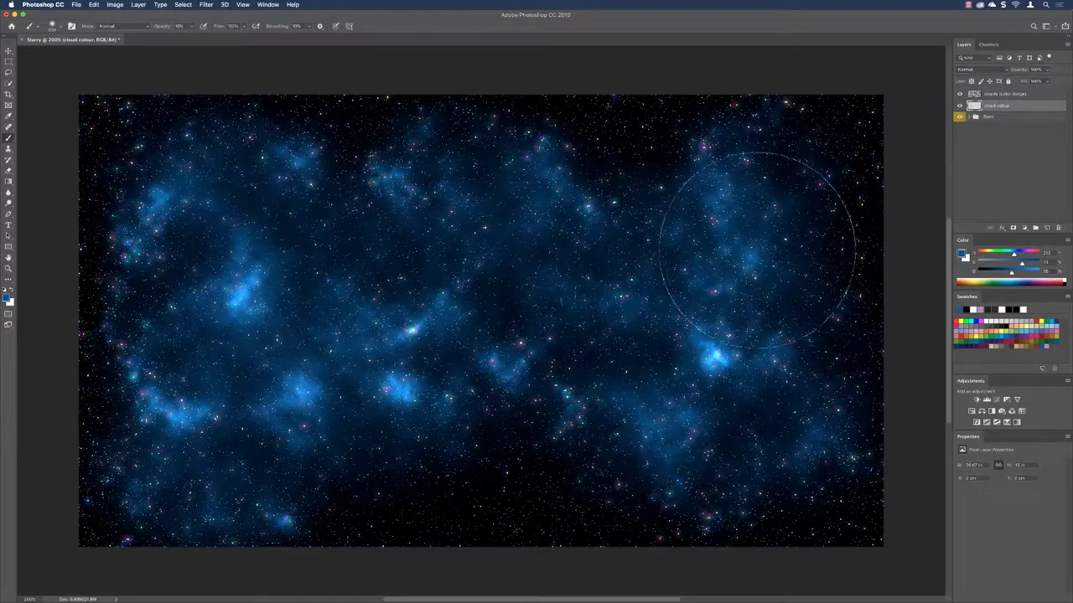
Step: Set the foreground colour to light purple (#b484bd) and reduce the soft brush to about 330 px
left_click(981, 308)
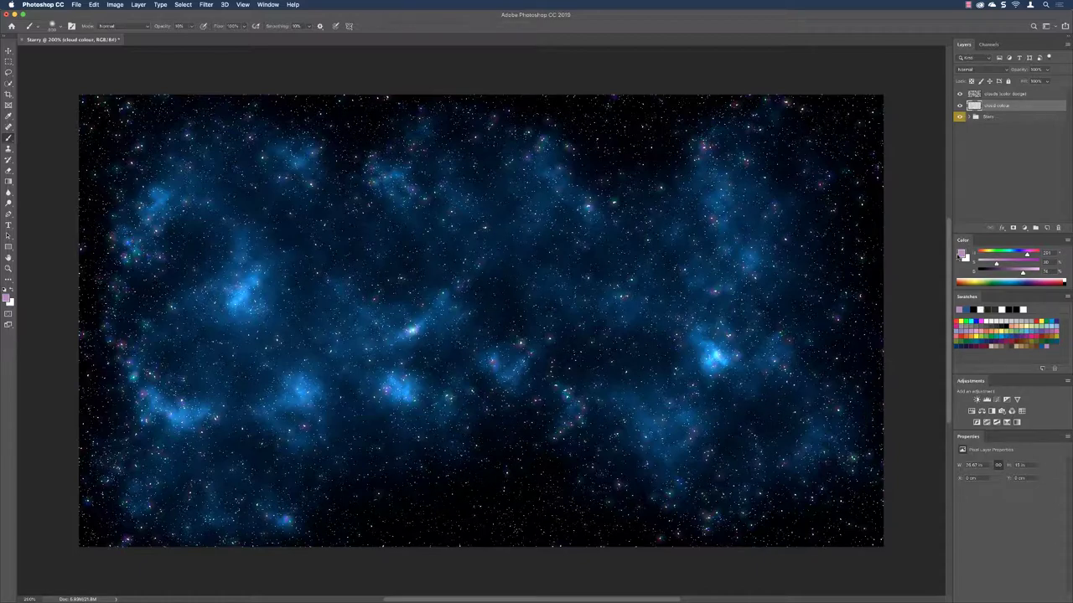
left_click(962, 255)
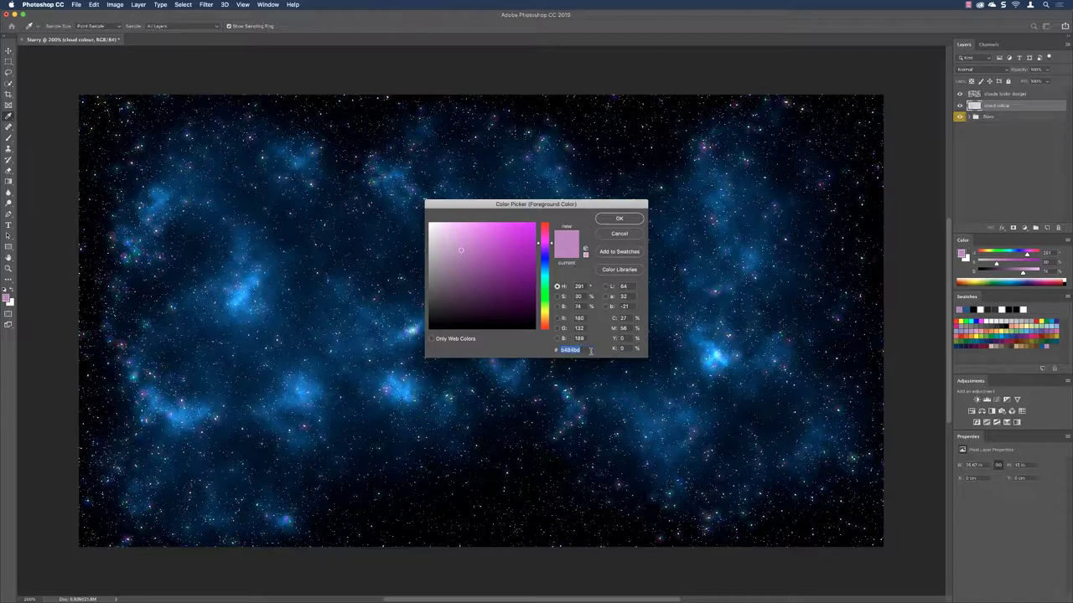
left_click(618, 218)
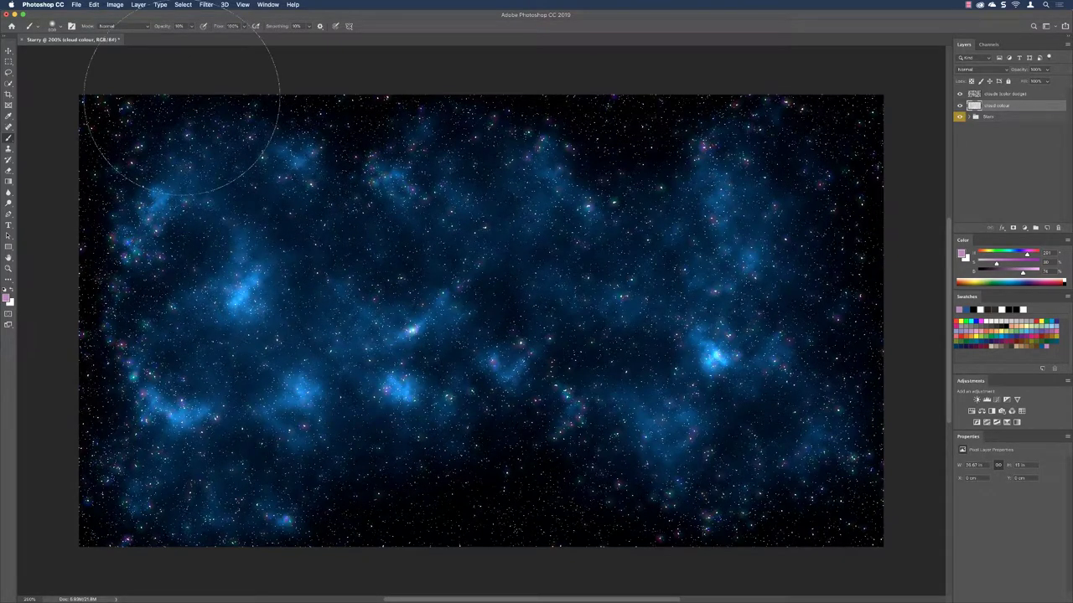
left_click(65, 26)
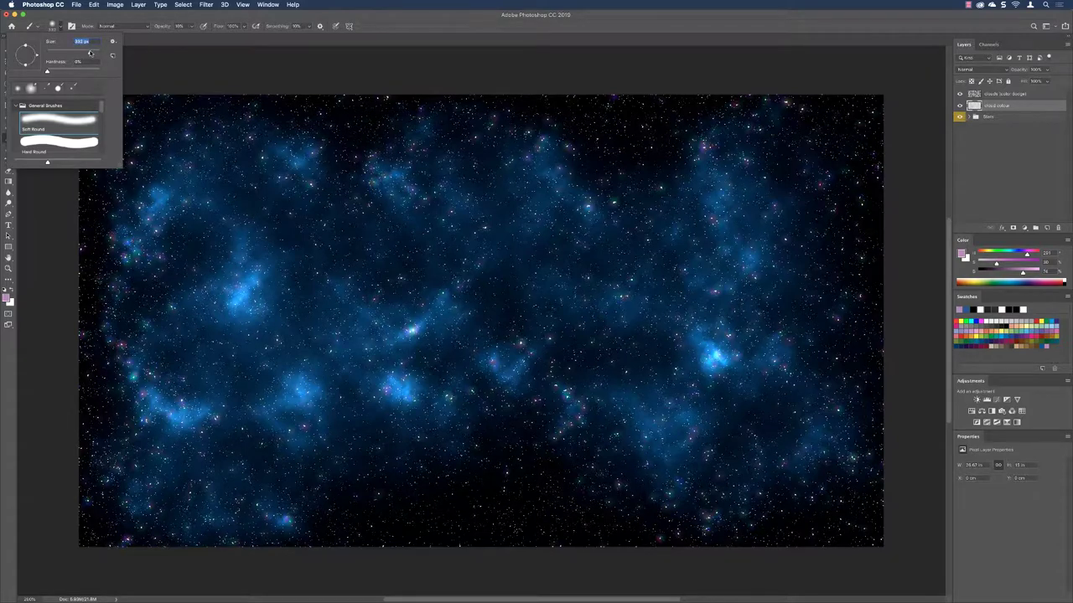
key("Return")
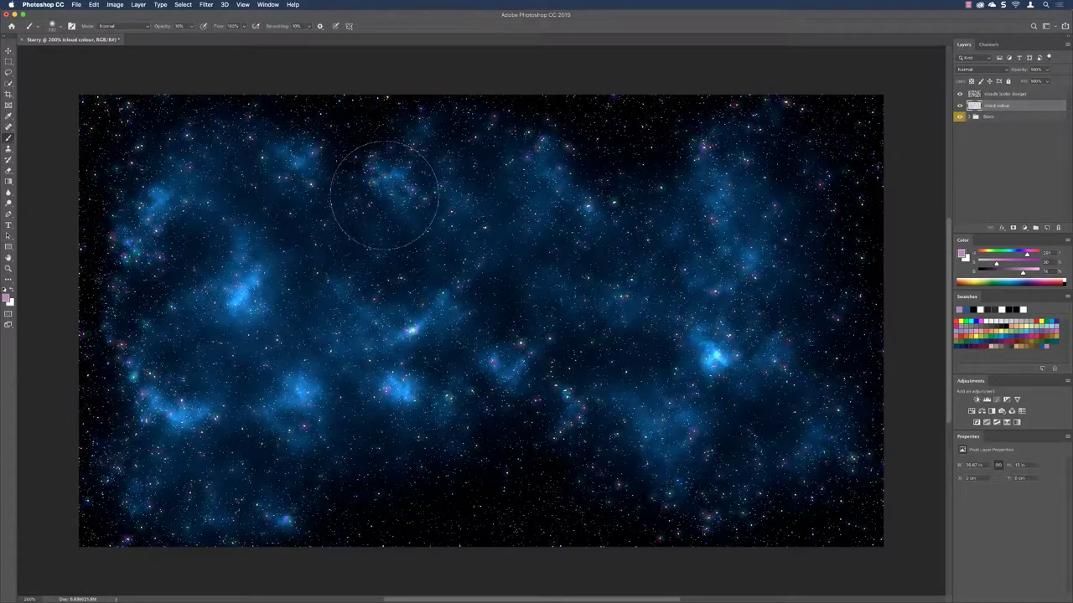
Step: Resize the soft brush and paint a light purple band of clouds across the upper half of the sky on the cloud colour layer
key("bracketleft")
key("bracketleft")
key("bracketleft")
key("bracketleft")
key("bracketleft")
key("bracketright")
key("bracketright")
key("bracketright")
key("bracketright")
key("bracketright")
key("bracketleft")
key("bracketleft")
mouse_move(155, 188)
left_mouse_down()
mouse_move(244, 229)
mouse_move(316, 259)
mouse_move(350, 251)
mouse_move(403, 293)
mouse_move(522, 260)
mouse_move(540, 274)
mouse_move(542, 232)
mouse_move(616, 274)
mouse_move(662, 194)
mouse_move(660, 217)
mouse_move(796, 231)
mouse_move(819, 169)
mouse_move(786, 172)
mouse_move(796, 241)
mouse_move(767, 264)
left_mouse_up()
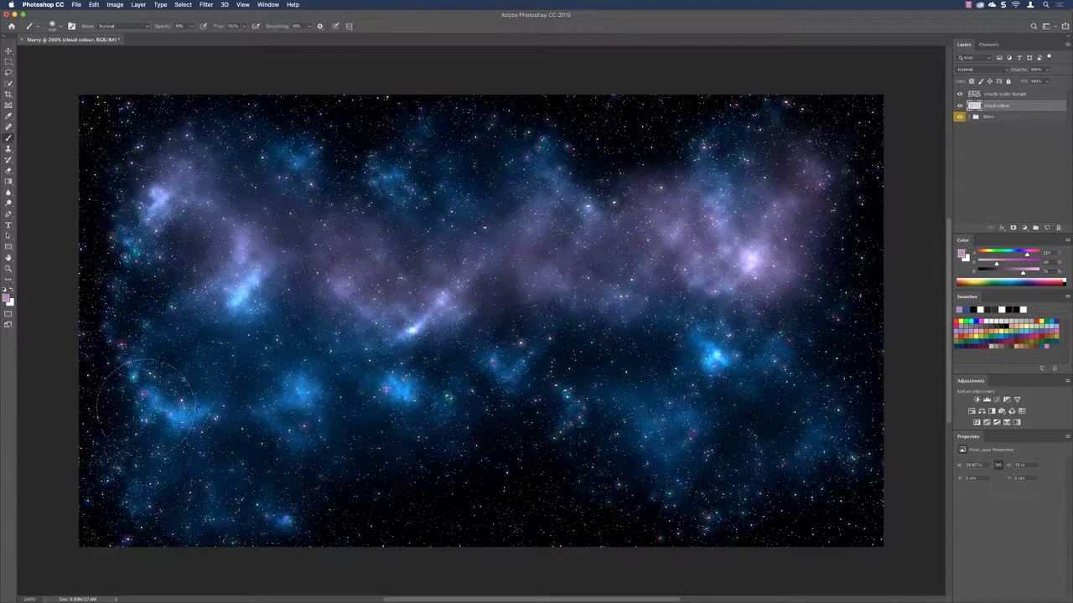
Step: Paint light purple clouds across the lower half of the sky, building up the colour around the lower centre
mouse_move(142, 393)
left_mouse_down()
mouse_move(186, 365)
mouse_move(242, 369)
mouse_move(250, 429)
mouse_move(284, 383)
mouse_move(344, 355)
mouse_move(366, 413)
mouse_move(348, 451)
mouse_move(465, 417)
mouse_move(486, 366)
mouse_move(563, 373)
mouse_move(601, 358)
mouse_move(639, 399)
left_mouse_up()
mouse_move(669, 389)
left_mouse_down()
mouse_move(738, 415)
mouse_move(779, 406)
mouse_move(850, 343)
mouse_move(821, 406)
mouse_move(762, 406)
mouse_move(792, 419)
mouse_move(829, 408)
left_mouse_up()
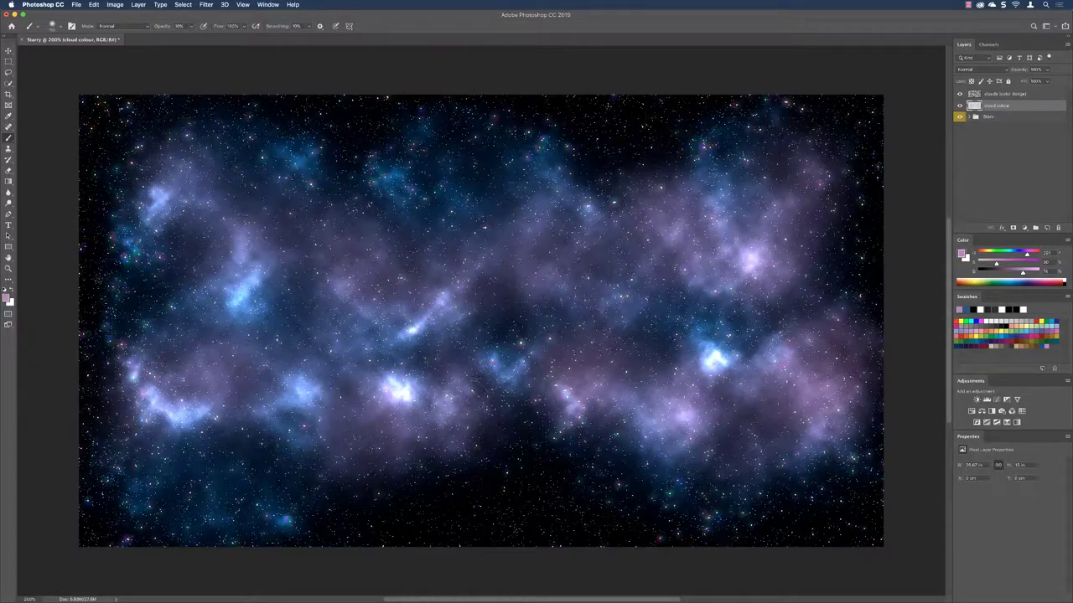
mouse_move(478, 407)
left_mouse_down()
mouse_move(506, 415)
mouse_move(553, 404)
mouse_move(538, 401)
mouse_move(563, 469)
mouse_move(616, 411)
left_mouse_up()
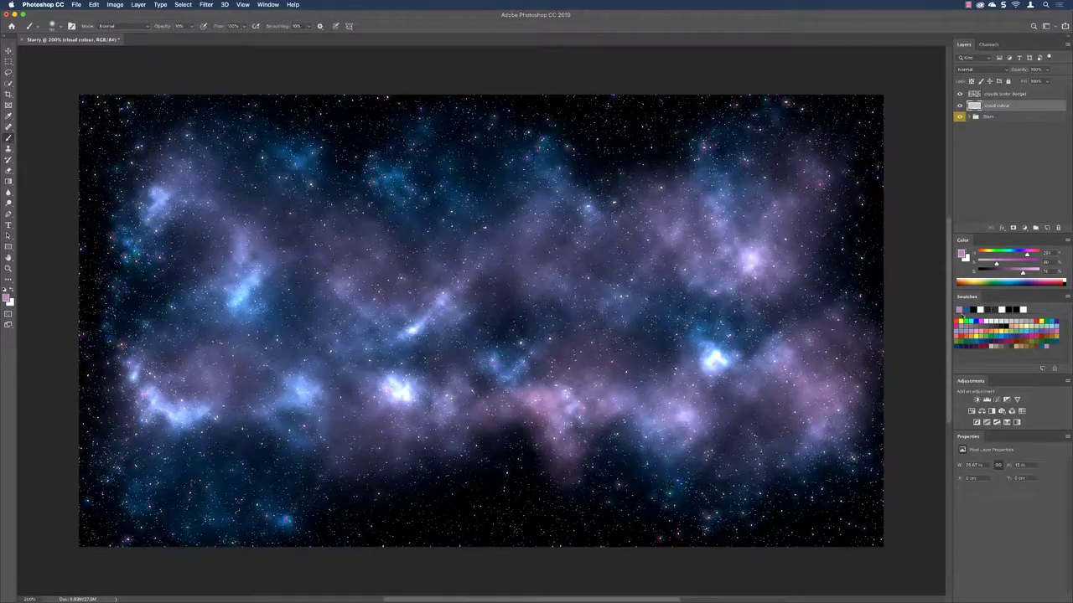
Step: Switch back to the recent dark blue, enlarge the soft brush, and paint blue over the upper left, lower clouds and right side of the sky
left_click(964, 310)
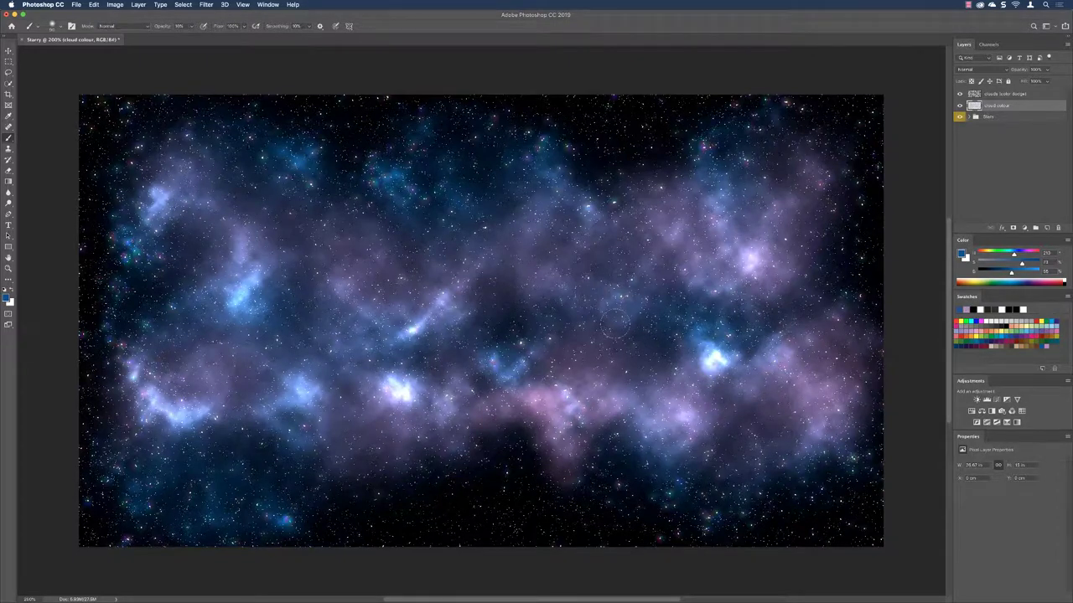
key("bracketright")
key("bracketright")
key("bracketright")
key("bracketright")
key("bracketright")
key("bracketright")
key("bracketright")
key("bracketright")
key("bracketright")
key("bracketright")
mouse_move(416, 219)
left_mouse_down()
mouse_move(394, 167)
mouse_move(360, 143)
mouse_move(327, 168)
left_mouse_up()
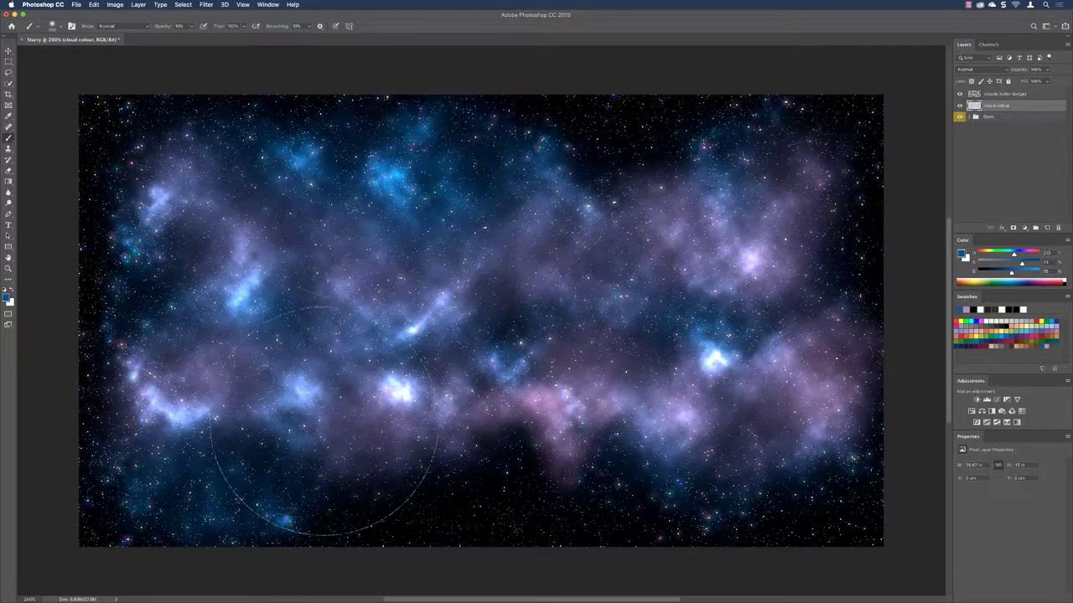
mouse_move(319, 448)
left_mouse_down()
mouse_move(307, 478)
mouse_move(419, 482)
left_mouse_up()
mouse_move(589, 461)
left_mouse_down()
mouse_move(818, 463)
mouse_move(879, 491)
mouse_move(864, 472)
mouse_move(896, 187)
mouse_move(890, 124)
mouse_move(859, 205)
mouse_move(888, 436)
left_mouse_up()
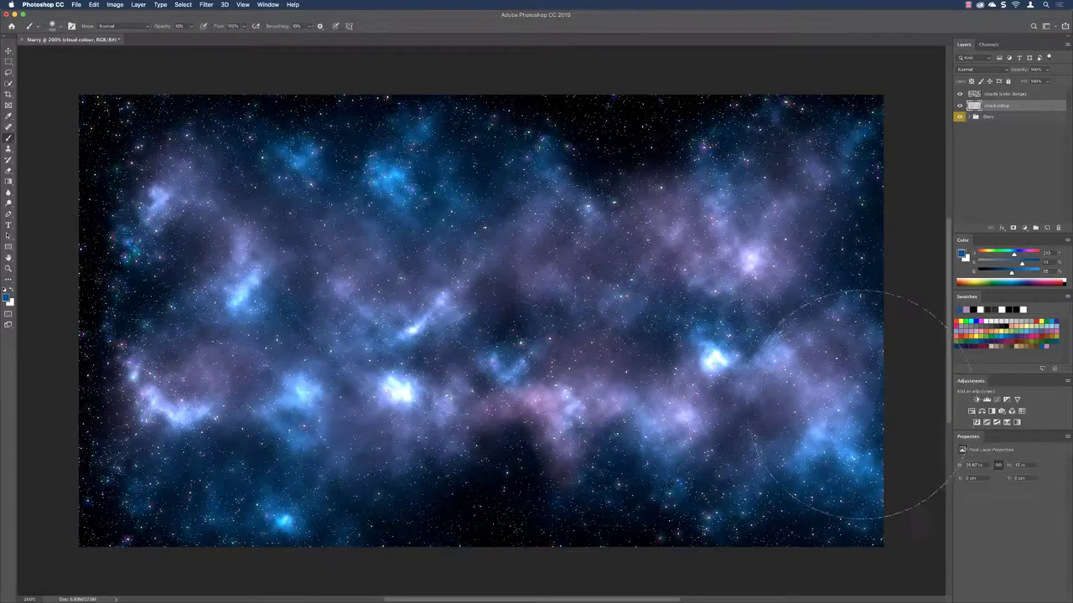
Step: Create a new layer above the clouds (color dodge) layer and name it "star burst"
left_click(993, 95)
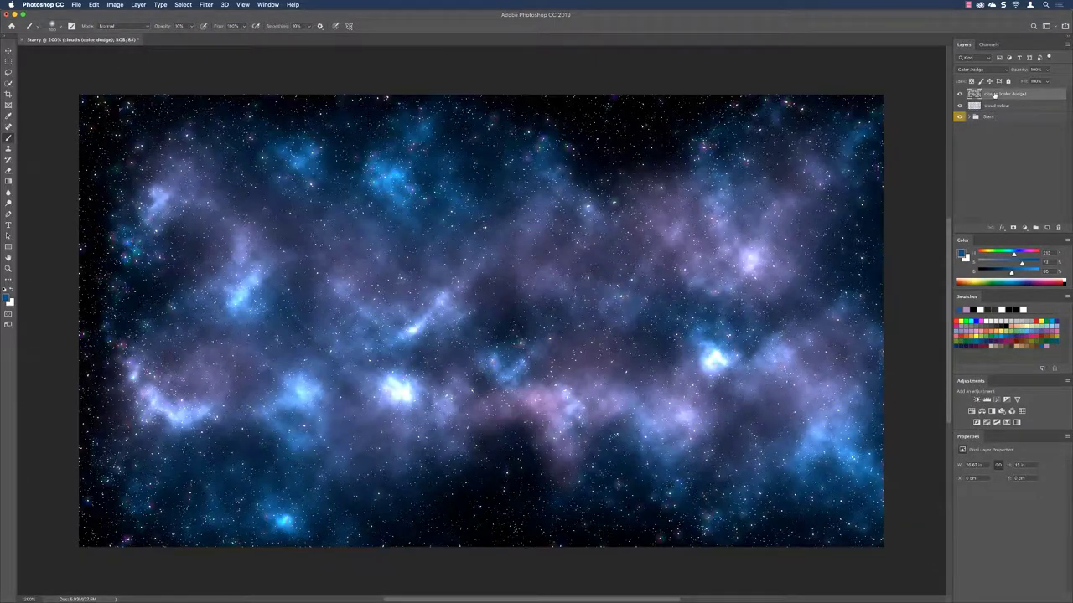
left_click(1047, 228)
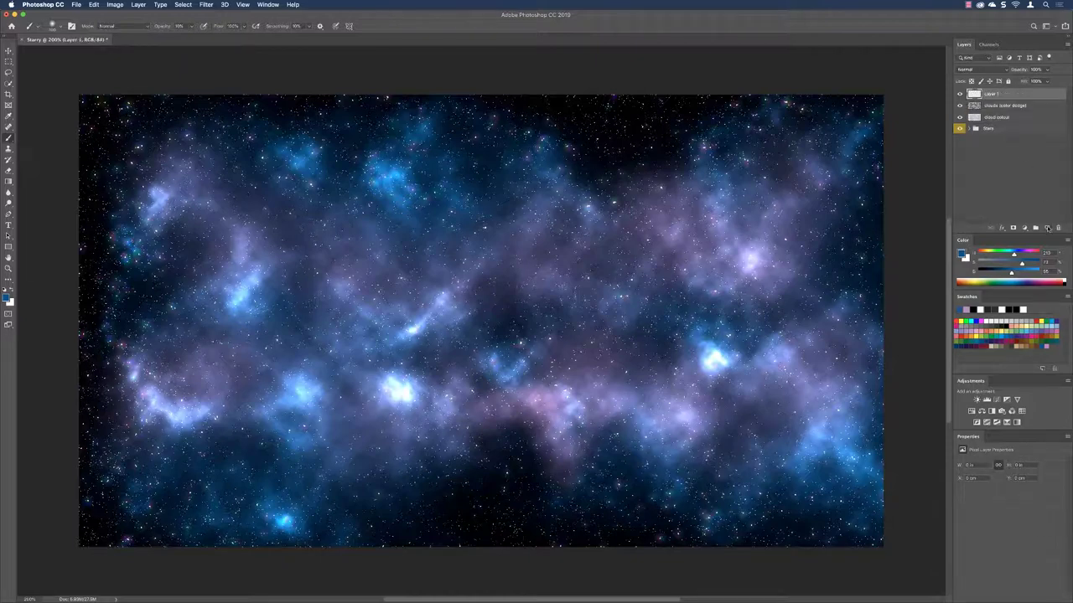
double_click(991, 94)
type("star burst")
key("Return")
Step: Fill the star burst layer with black at 100% opacity and set its blend mode to Screen
left_click(95, 4)
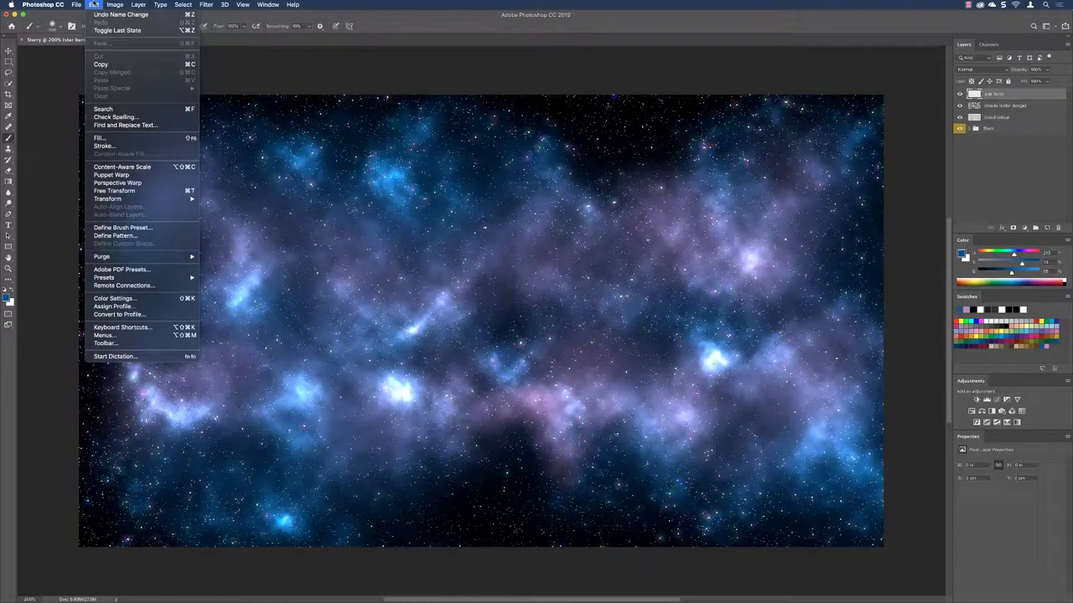
left_click(123, 138)
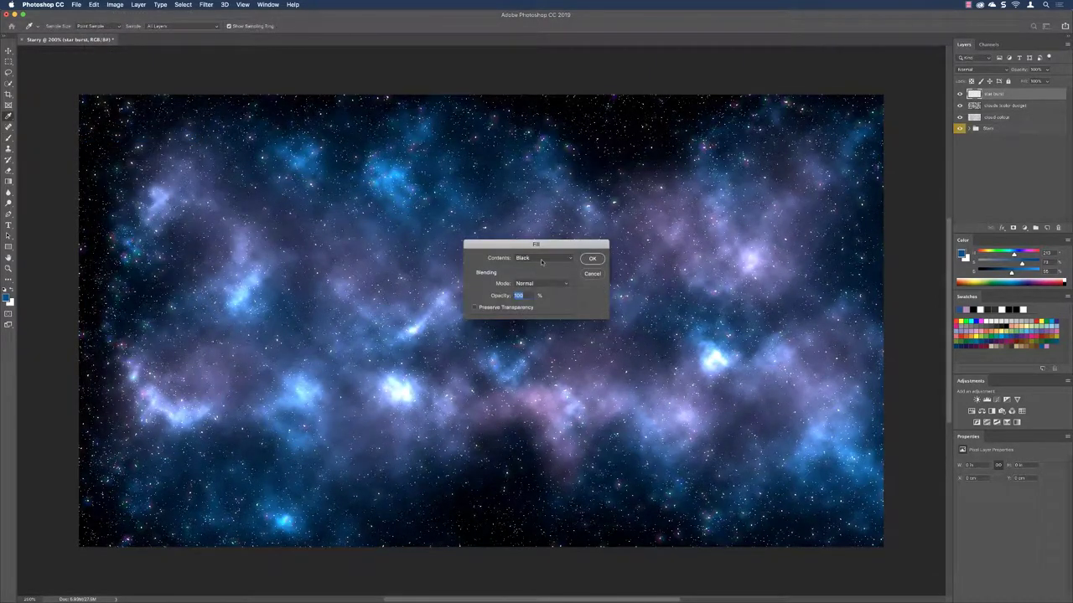
left_click(593, 259)
key("b")
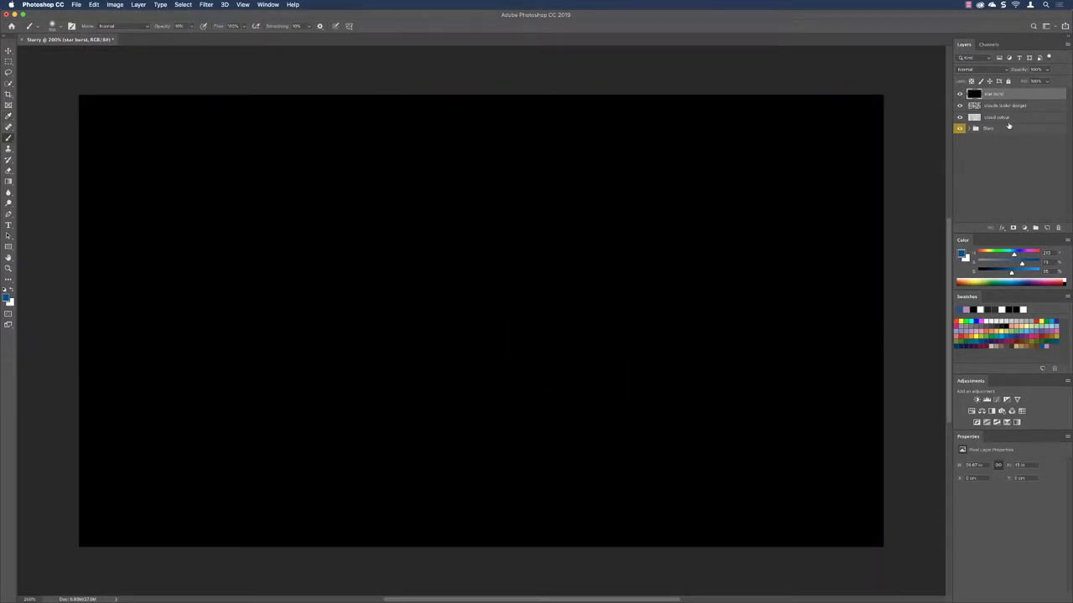
left_click(995, 70)
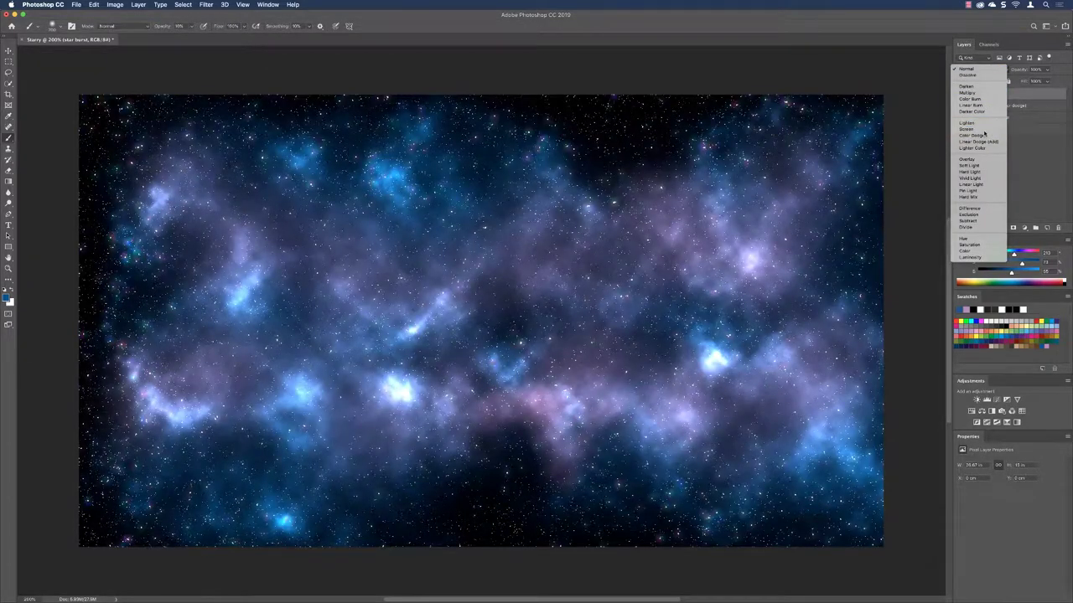
left_click(984, 131)
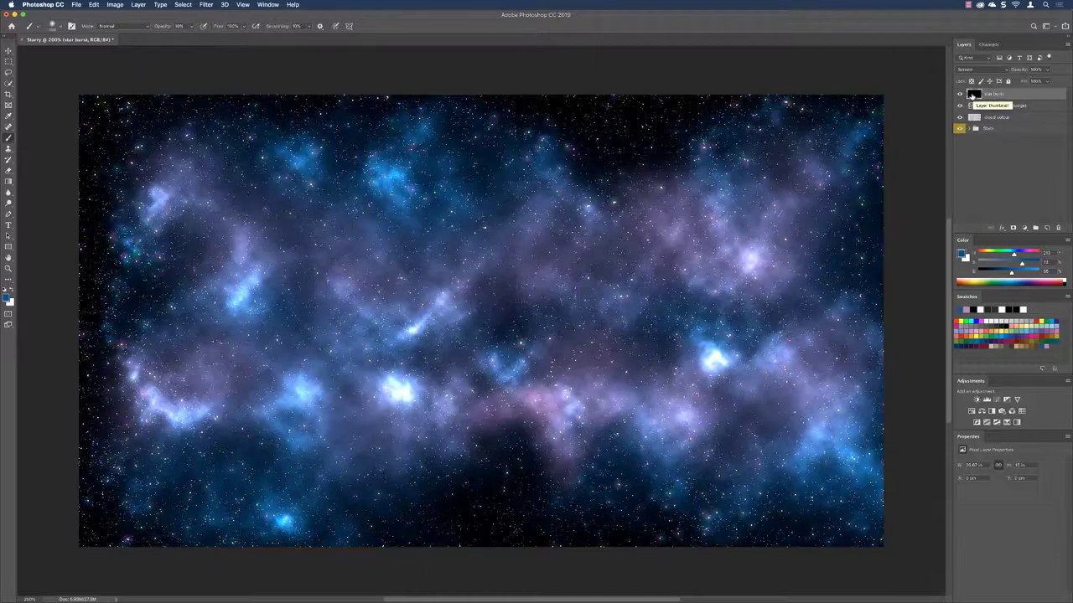
Step: Set up a Lens Flare filter on the star burst layer with the 35mm Prime lens type and brightness reduced to below 80%
left_click(207, 5)
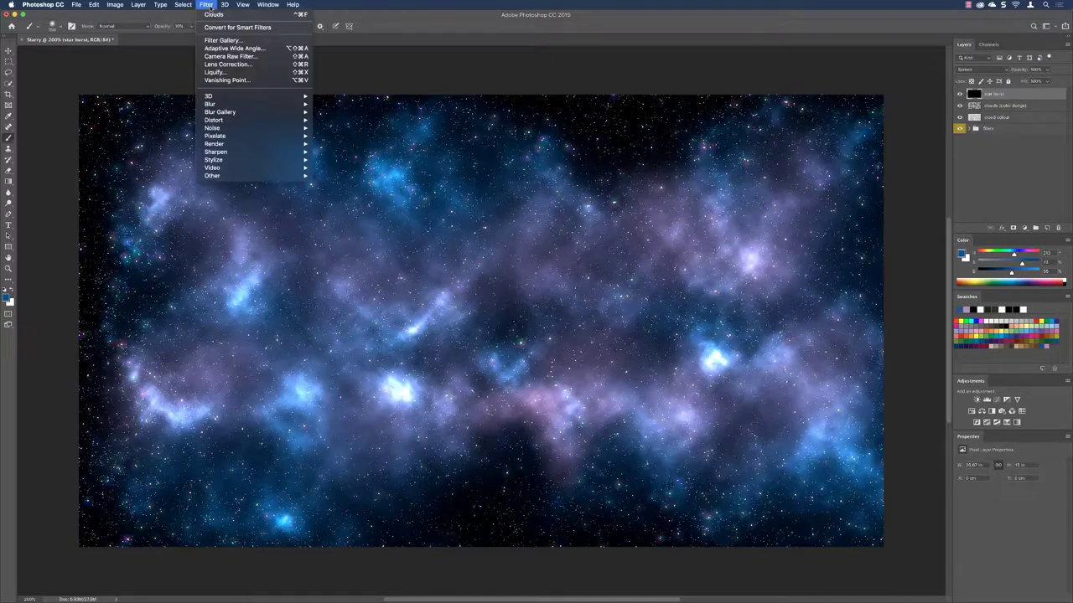
mouse_move(231, 144)
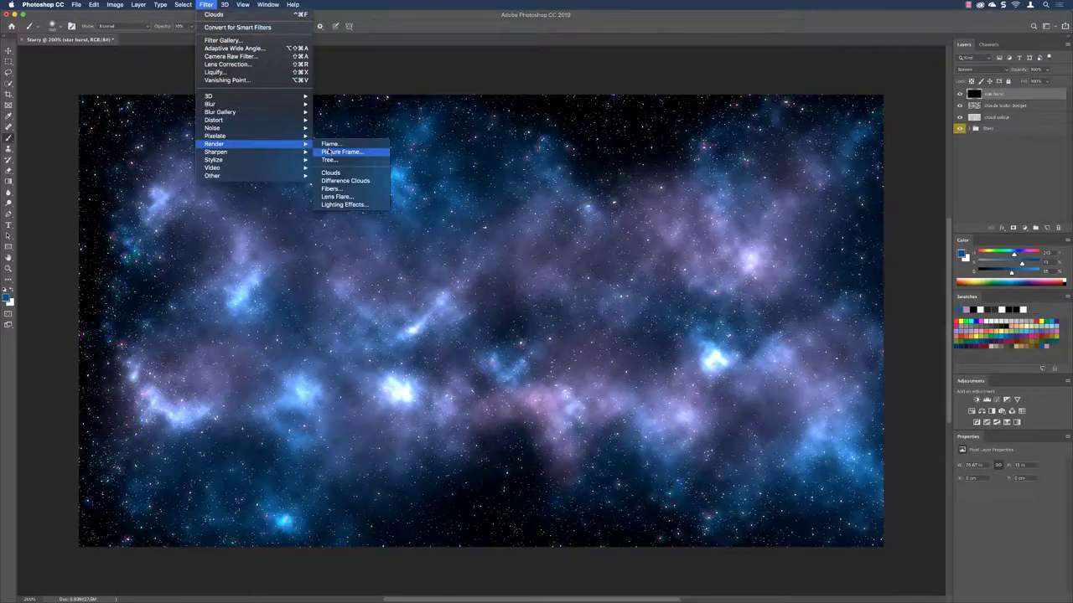
left_click(343, 197)
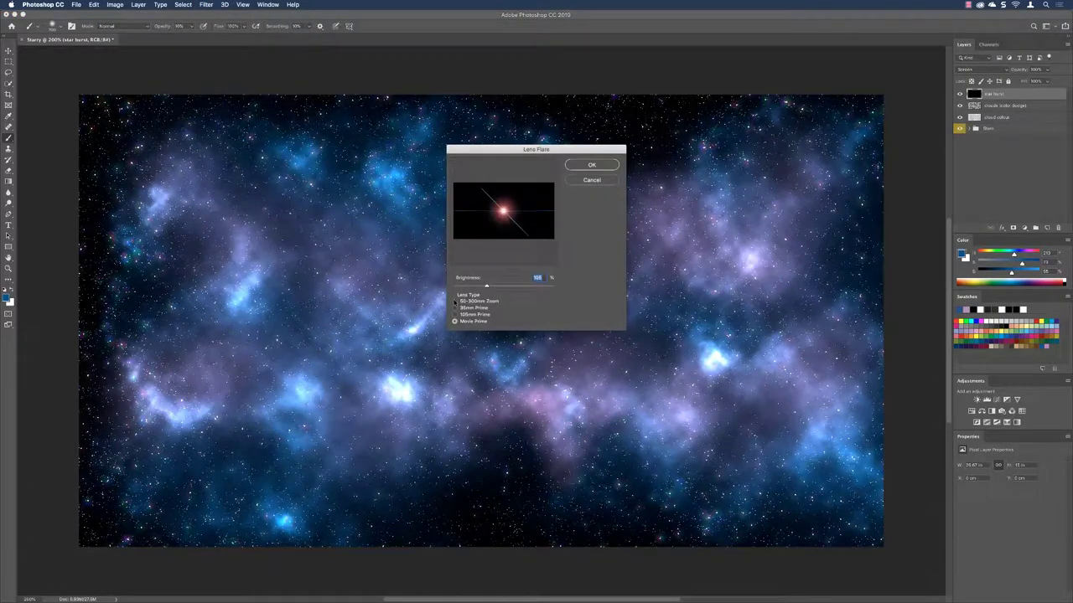
left_click(454, 302)
left_click(455, 308)
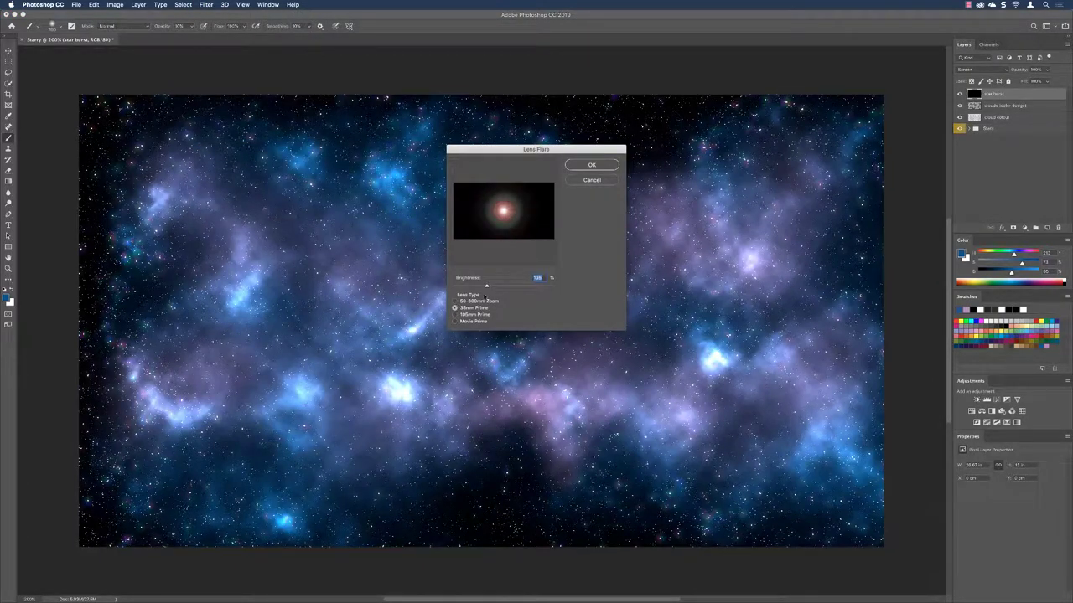
left_click_drag(486, 286, 475, 288)
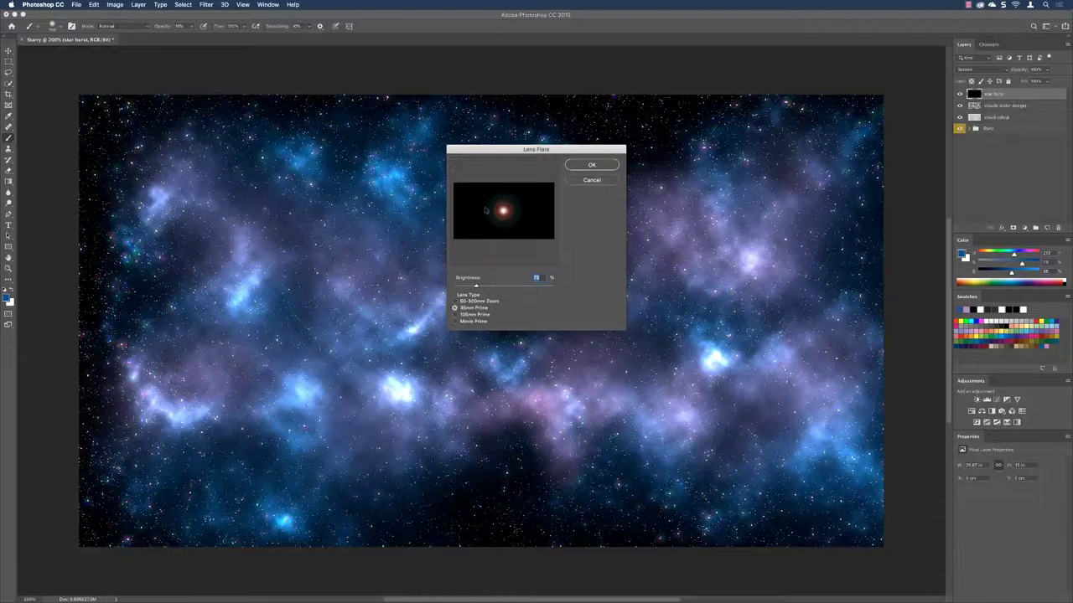
Step: Try other flare positions in the preview, return the flare to the centre, lower its brightness slightly and apply the filter
left_click(466, 196)
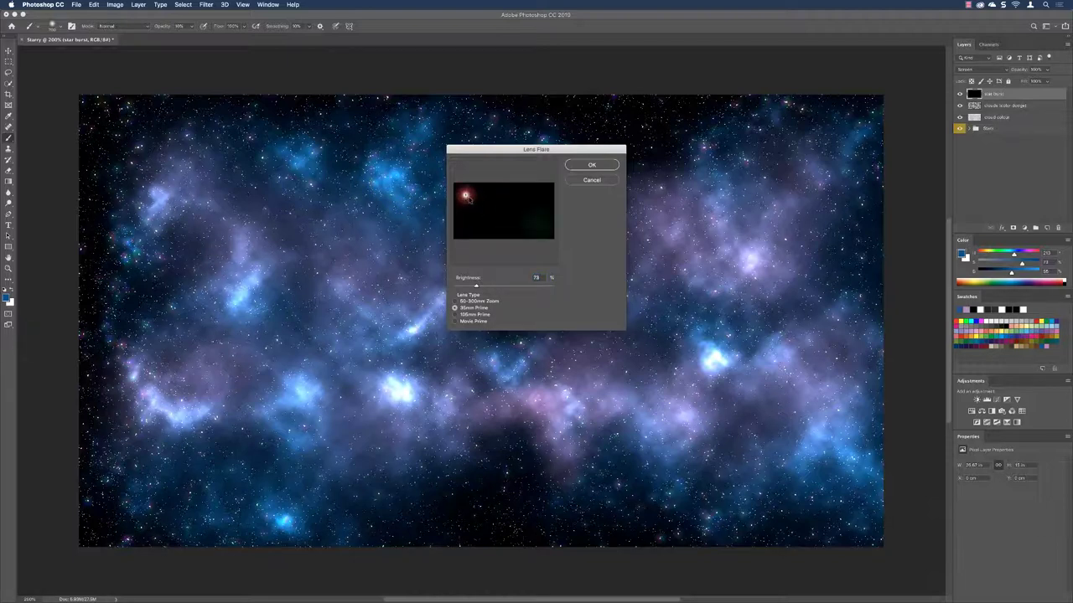
left_click_drag(467, 198, 521, 198)
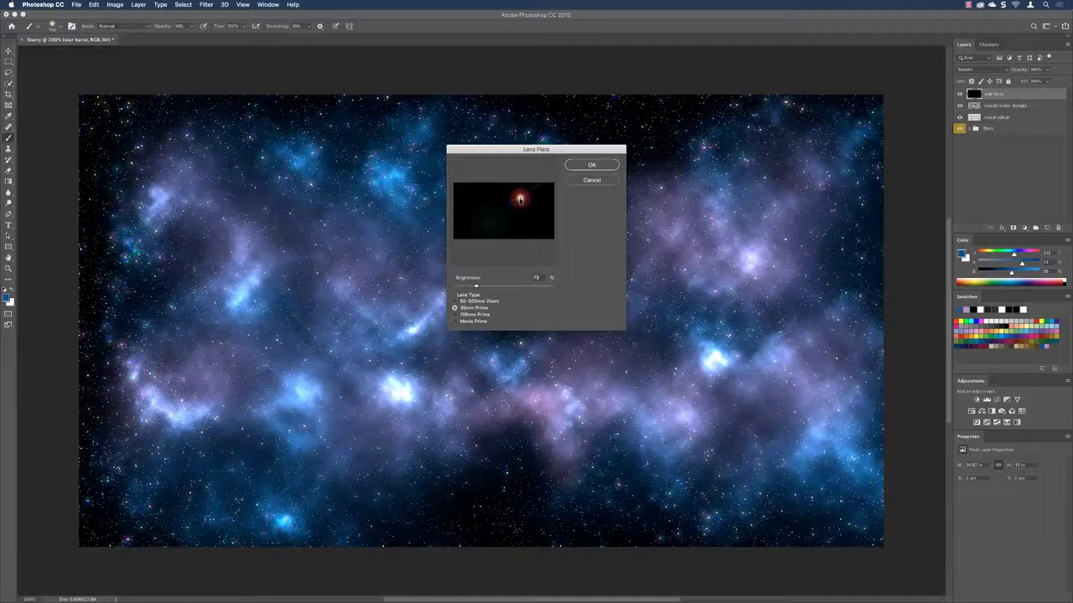
left_click_drag(520, 199, 505, 212)
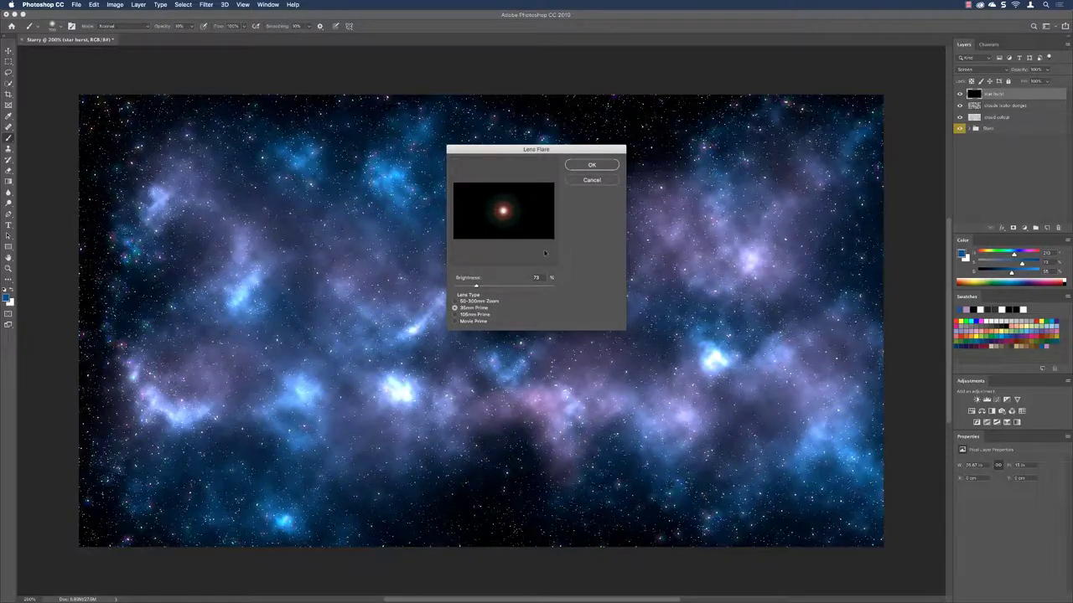
left_click_drag(477, 286, 474, 287)
left_click(580, 170)
key("v")
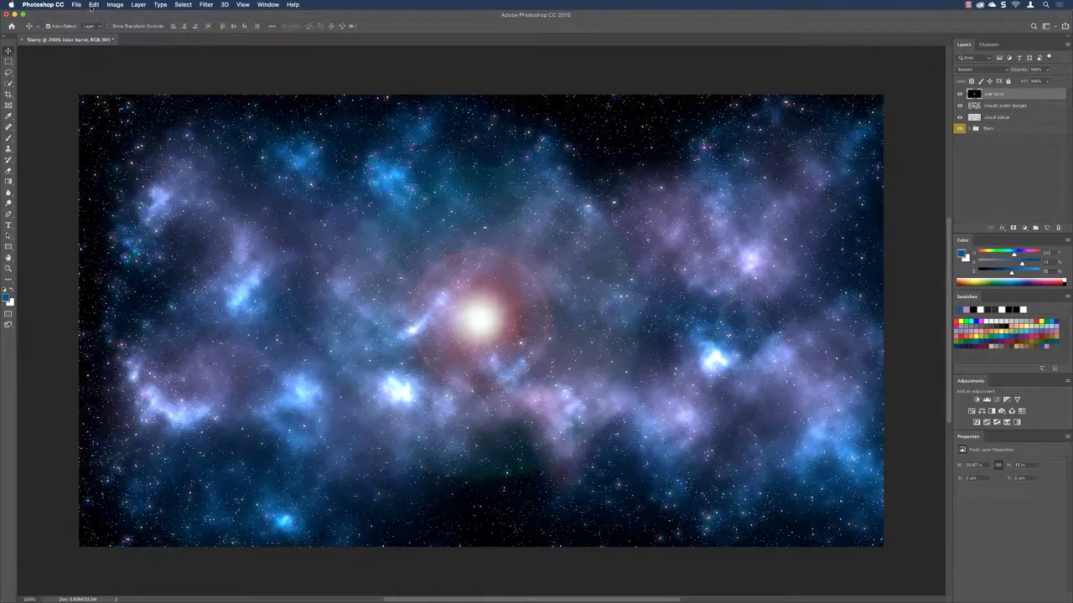
Step: Scale the star burst down to about 33% around its centre and move it just above the bright purple cloud in the sky's upper right
left_click(95, 5)
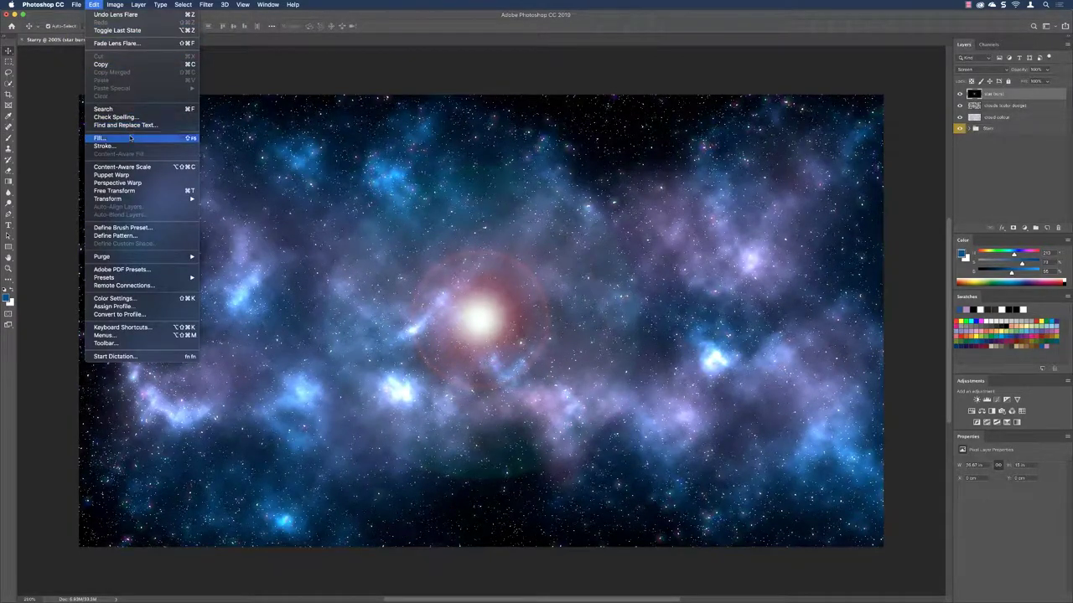
left_click(132, 191)
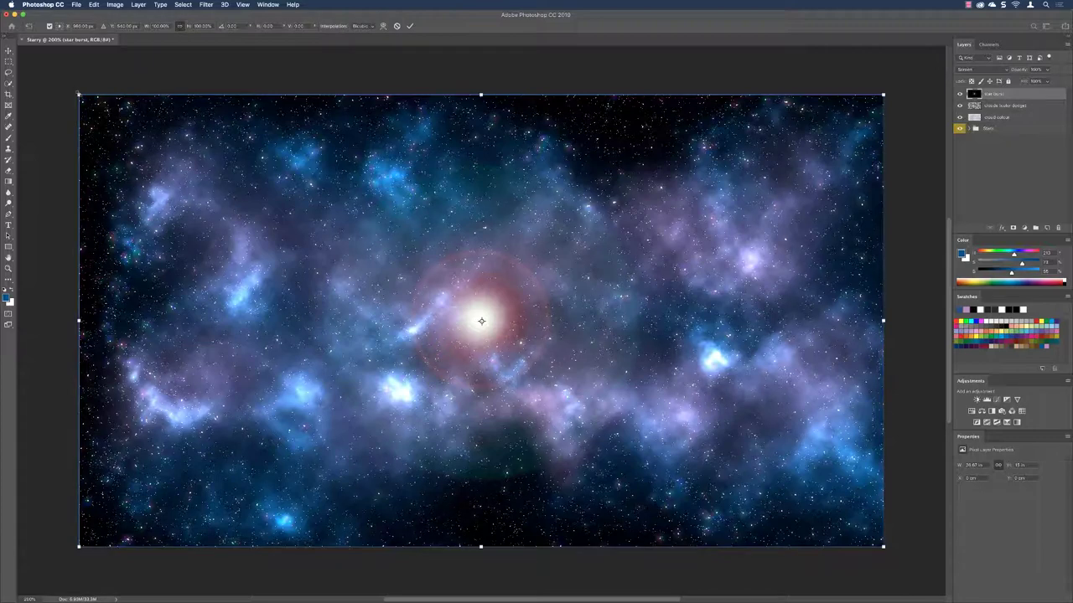
left_click_drag(79, 95, 349, 245)
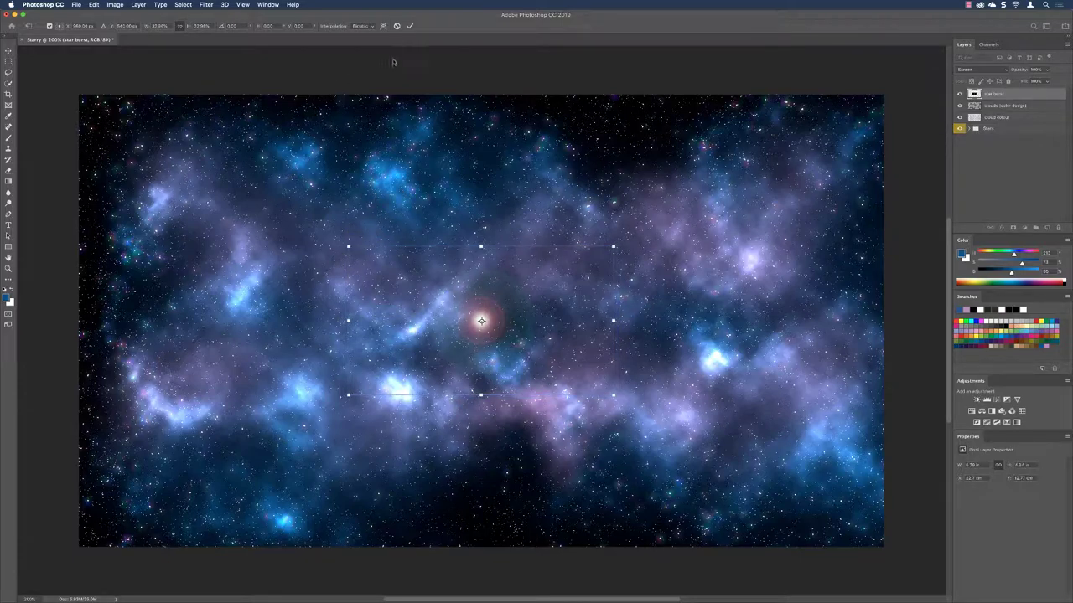
left_click(410, 26)
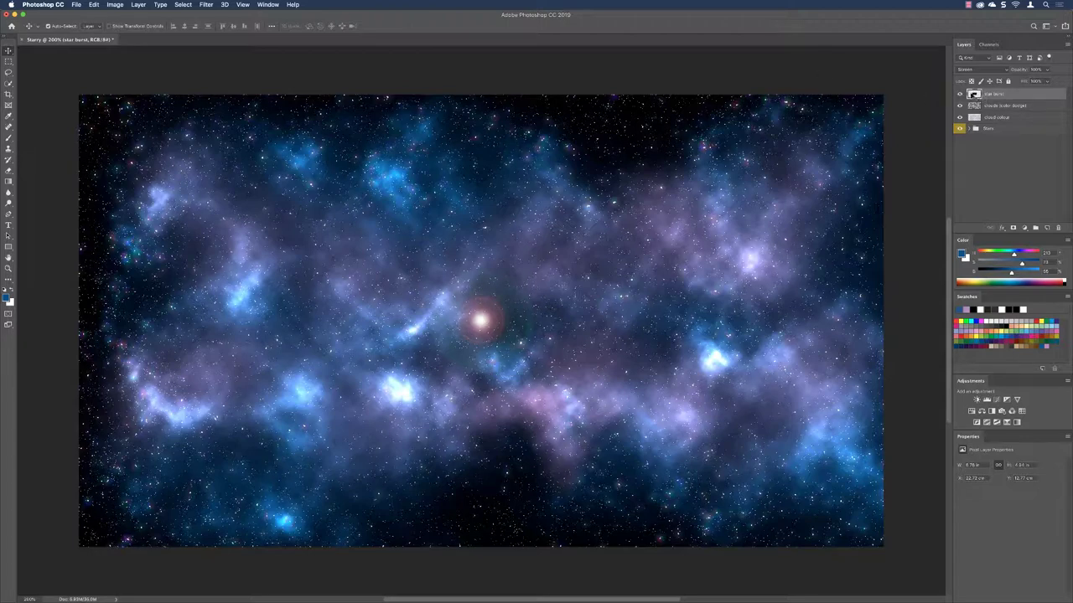
left_click_drag(480, 322, 752, 210)
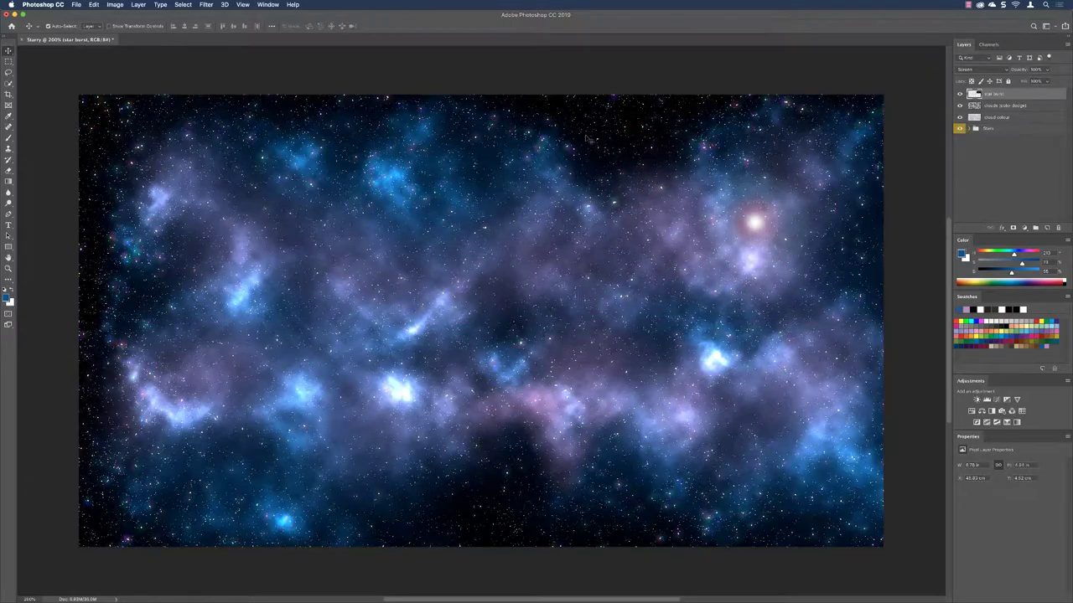